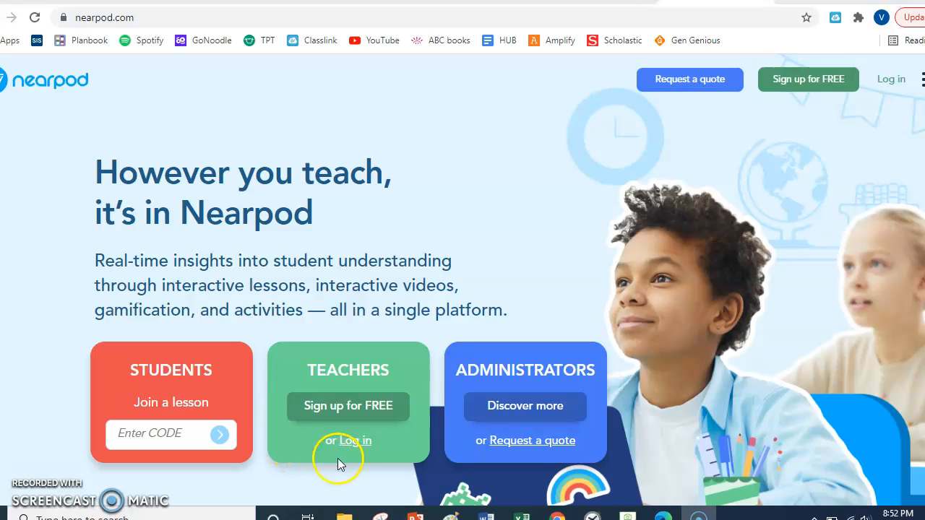
# Step: Log in as a teacher with the Google account and open the preview of the saved matching lesson
pyautogui.click(355, 443)
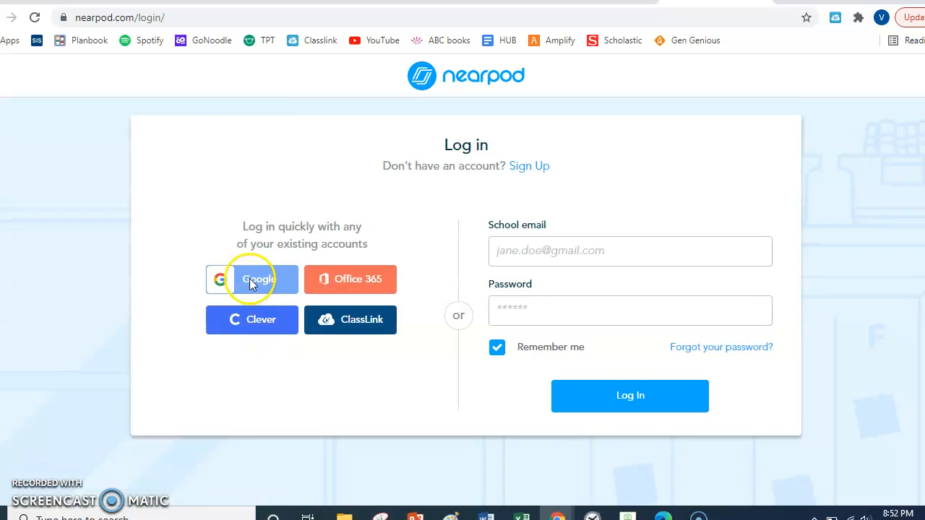
pyautogui.click(256, 283)
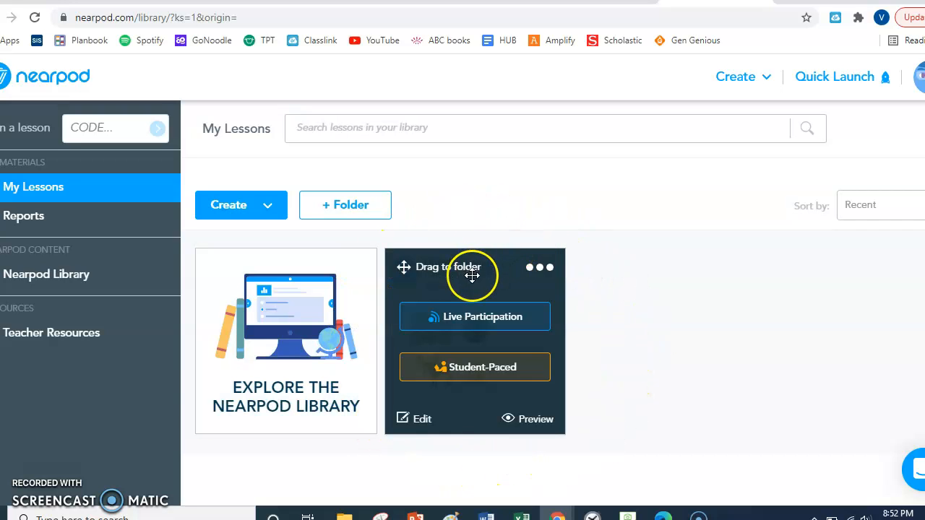
pyautogui.moveTo(489, 401)
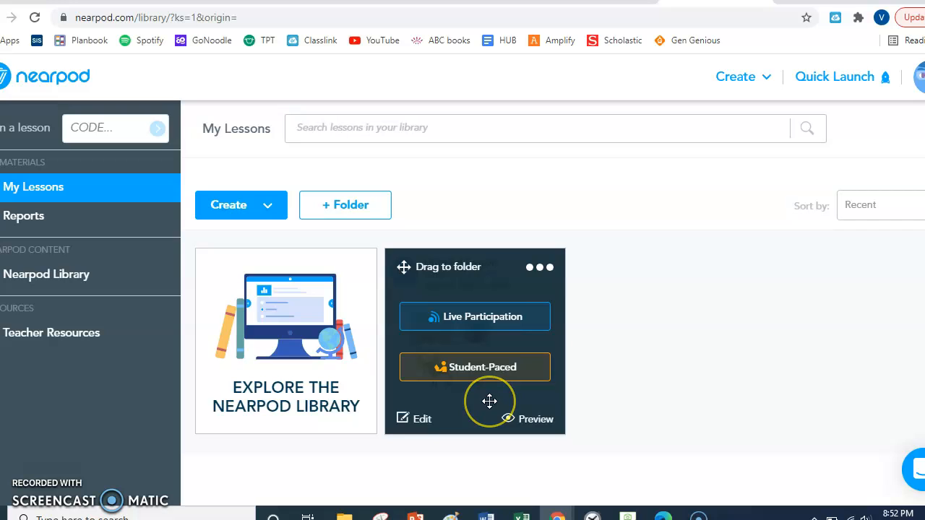
pyautogui.click(535, 423)
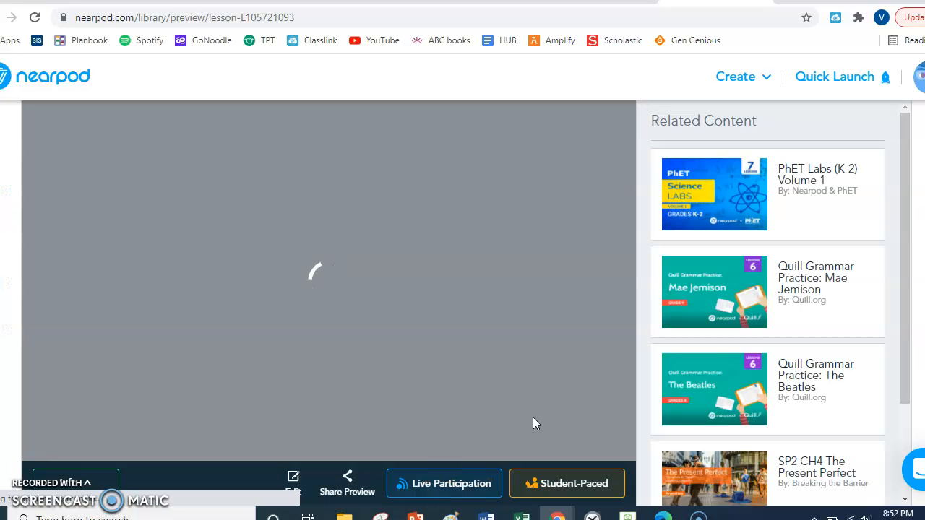
pyautogui.click(505, 405)
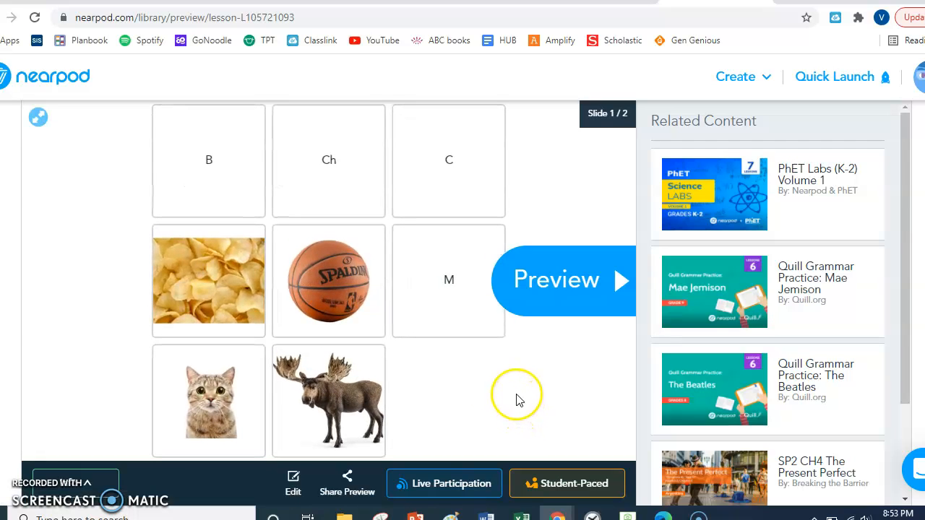
# Step: Try out the matching activity by pairing M with the moose, B with the basketball, Ch with the chips and C with the cat
pyautogui.click(436, 293)
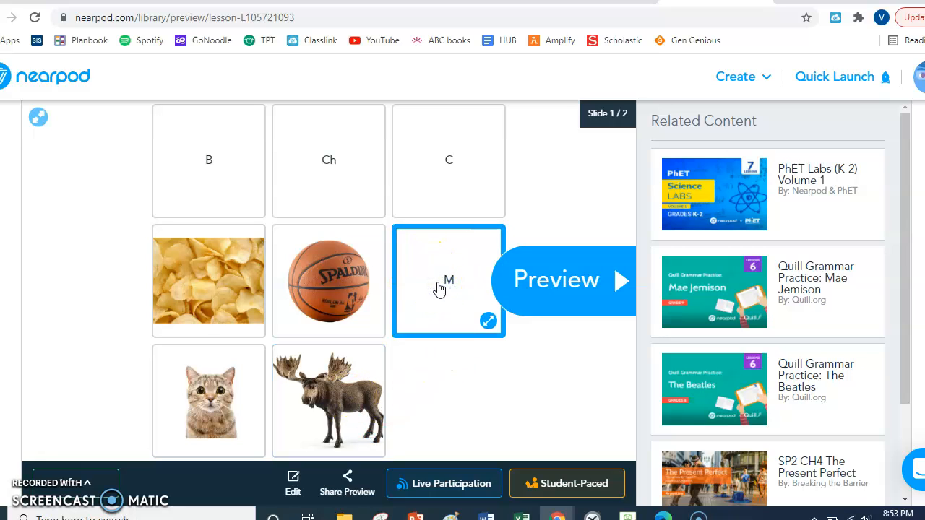
pyautogui.click(307, 390)
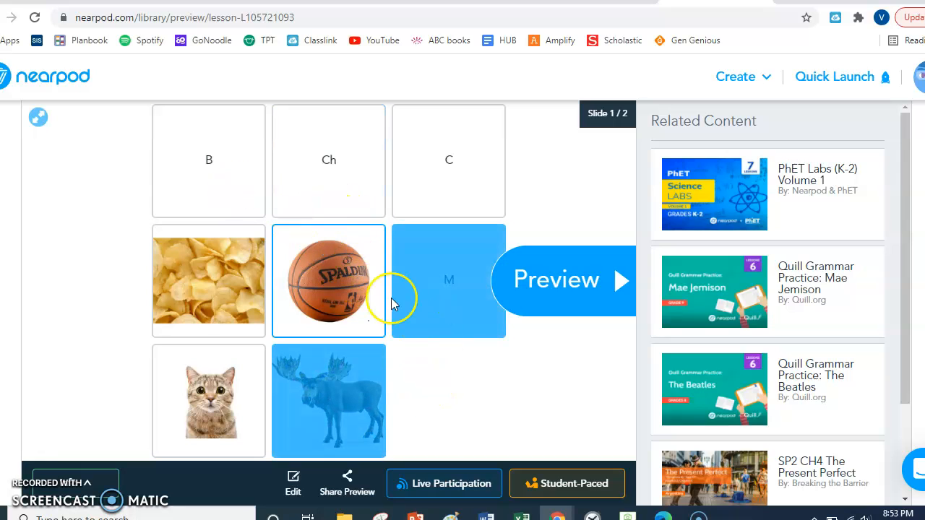
pyautogui.click(331, 262)
pyautogui.click(434, 175)
pyautogui.moveTo(416, 210); pyautogui.dragTo(325, 273)
pyautogui.click(215, 180)
pyautogui.click(235, 266)
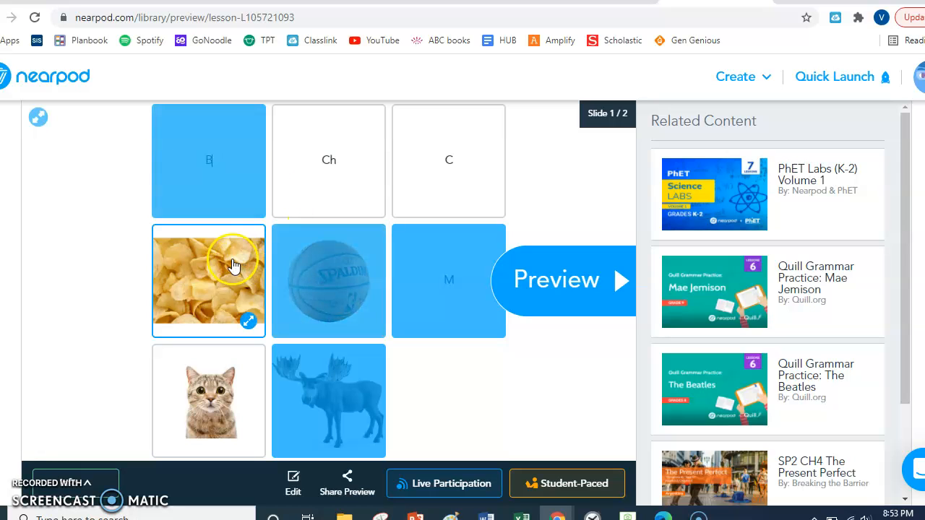
pyautogui.click(316, 164)
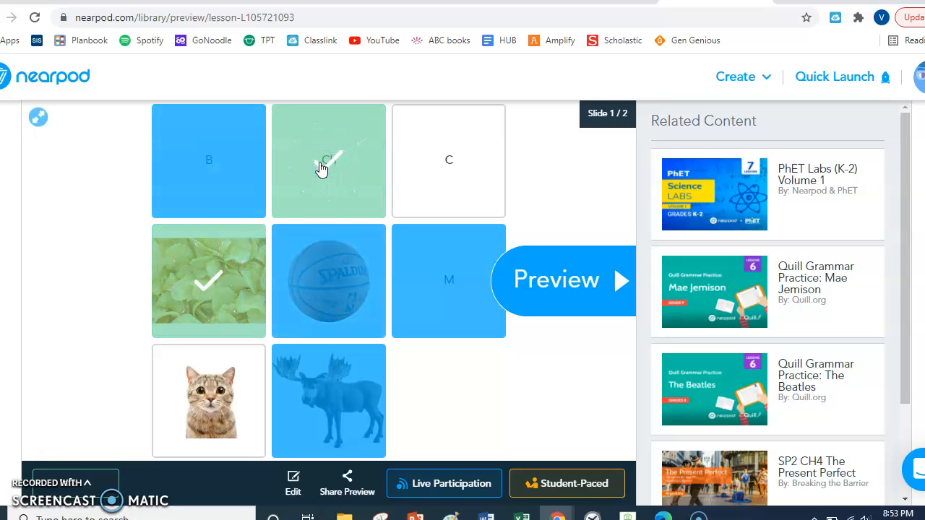
pyautogui.click(208, 379)
pyautogui.click(458, 154)
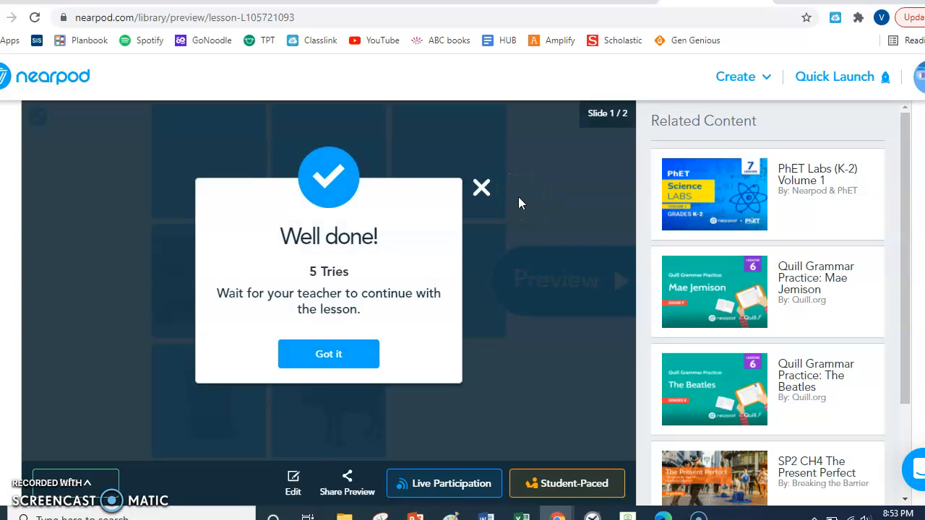
pyautogui.click(333, 354)
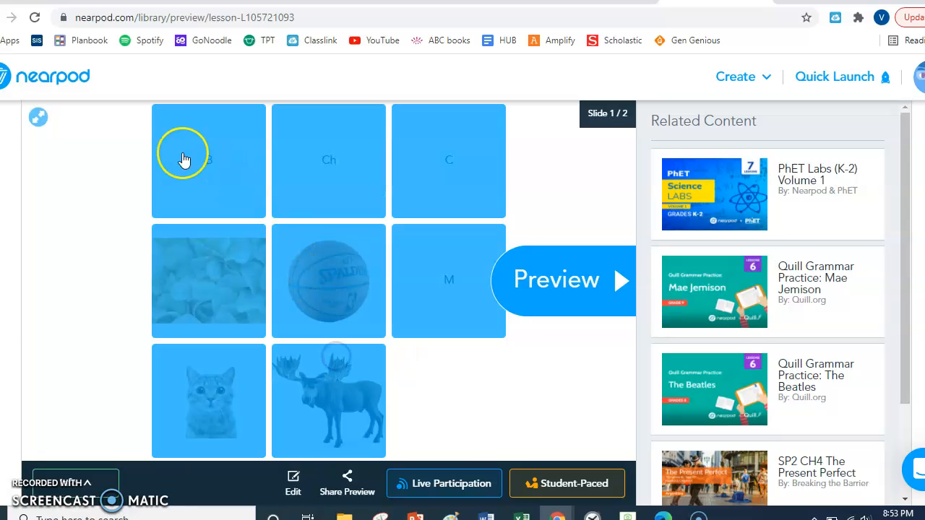
# Step: Launch the saved lesson from the library in Live Participation mode and view its matching pairs
pyautogui.click(61, 73)
pyautogui.moveTo(513, 349)
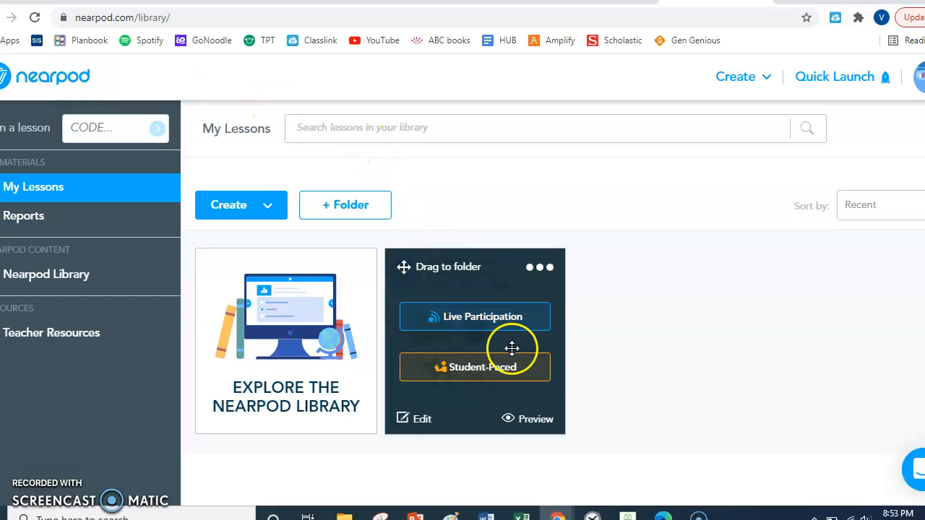
pyautogui.click(525, 322)
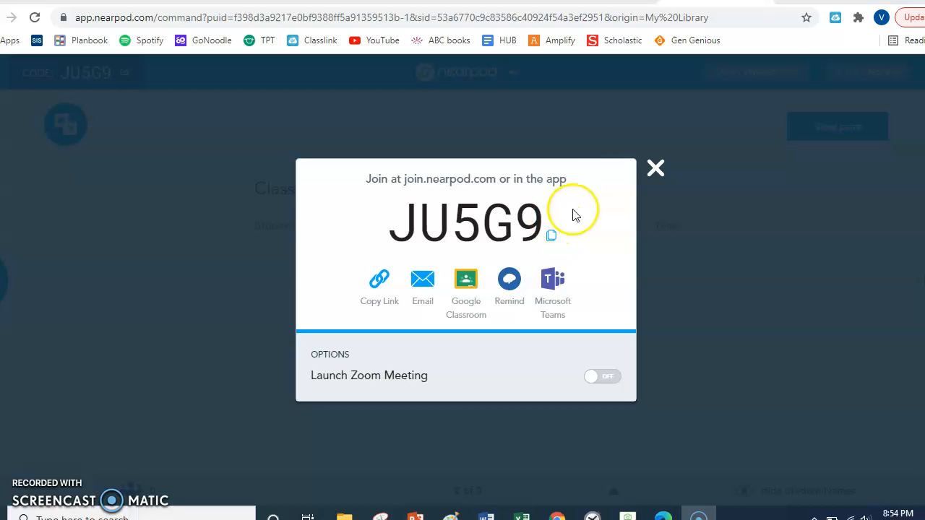
pyautogui.click(655, 169)
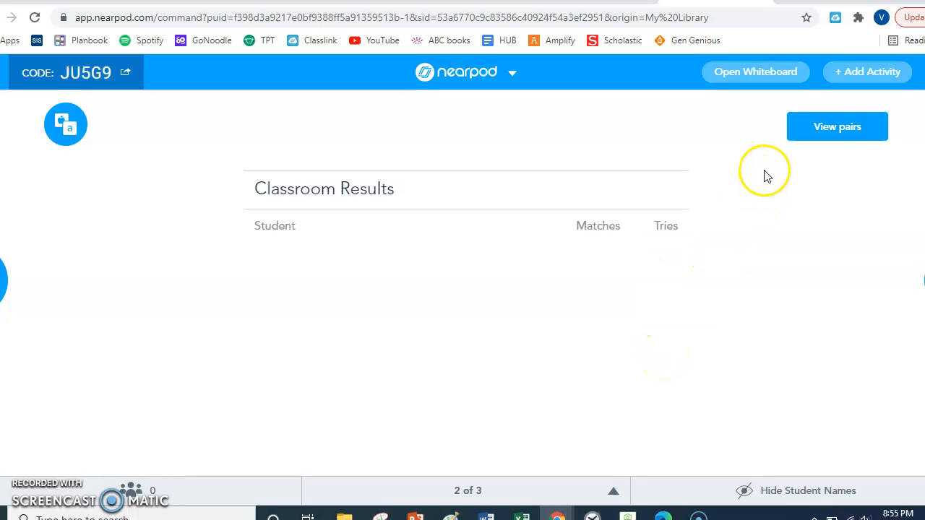
pyautogui.click(820, 127)
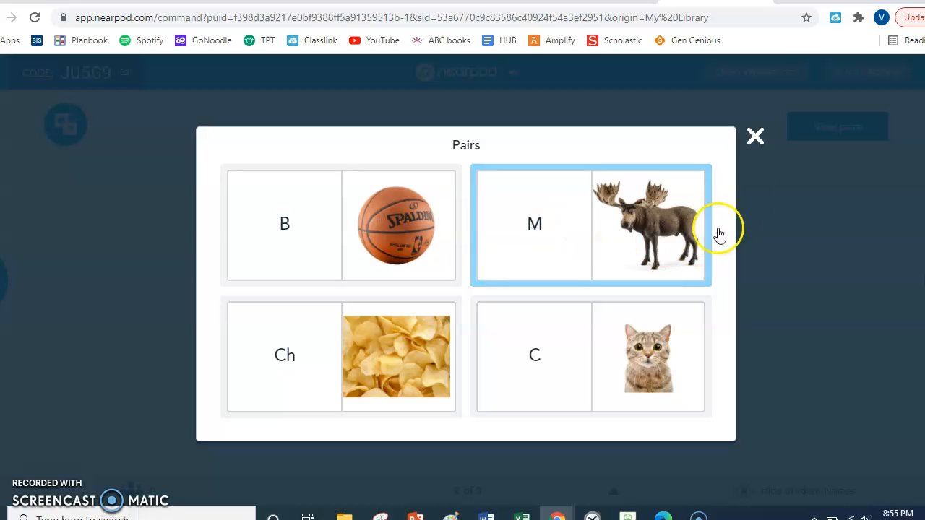
pyautogui.click(755, 138)
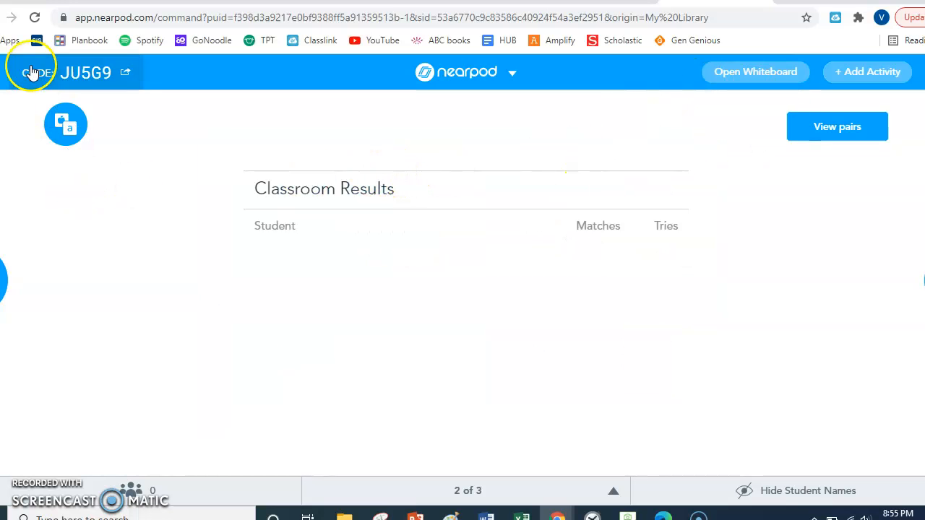
# Step: Leave the live session and return to the lesson library
pyautogui.click(7, 491)
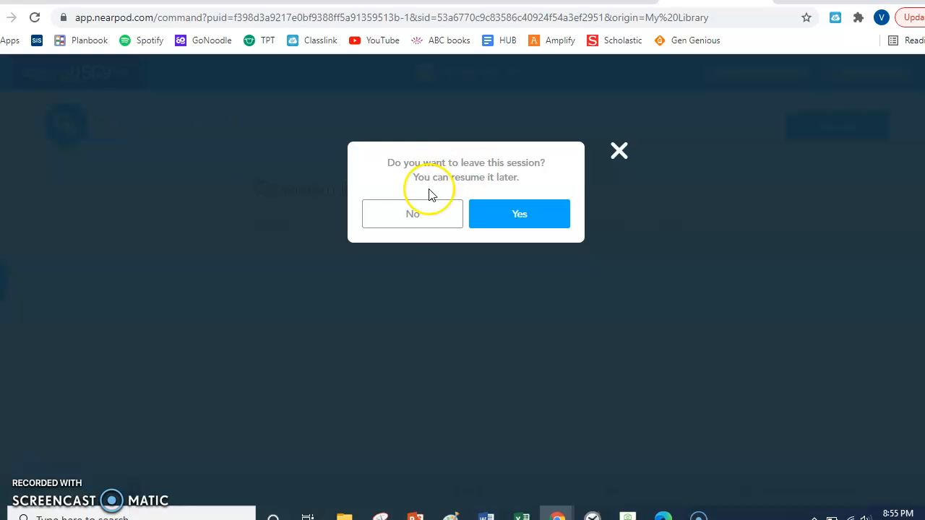
pyautogui.click(425, 220)
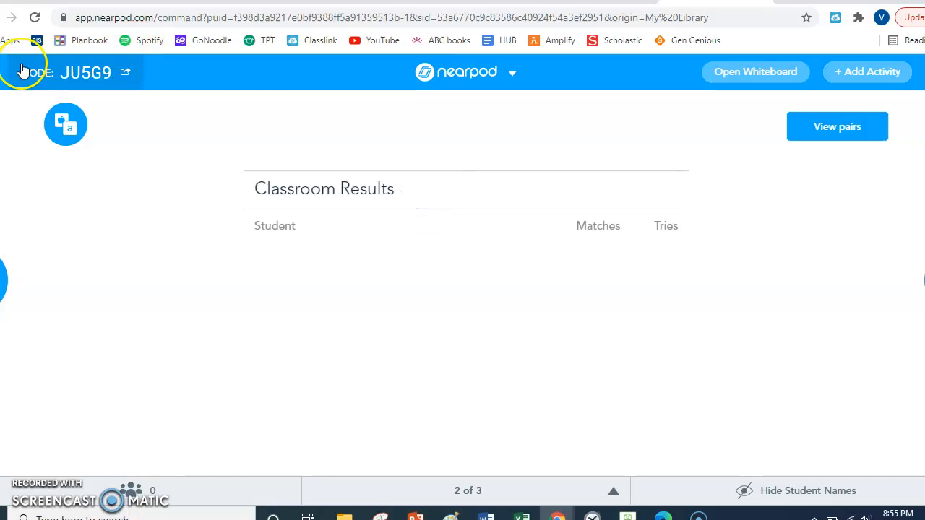
pyautogui.click(22, 72)
pyautogui.click(506, 216)
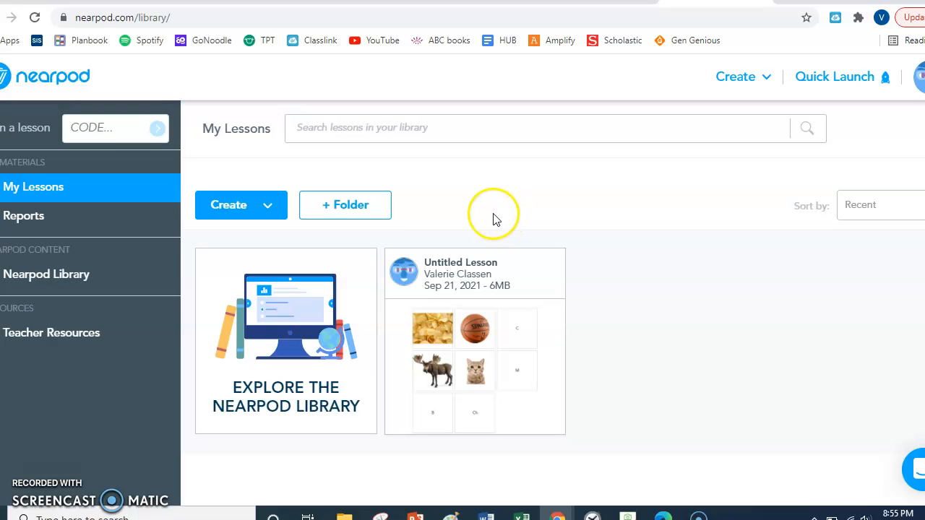
# Step: Create a new lesson and add a Quiz activity to it
pyautogui.click(232, 207)
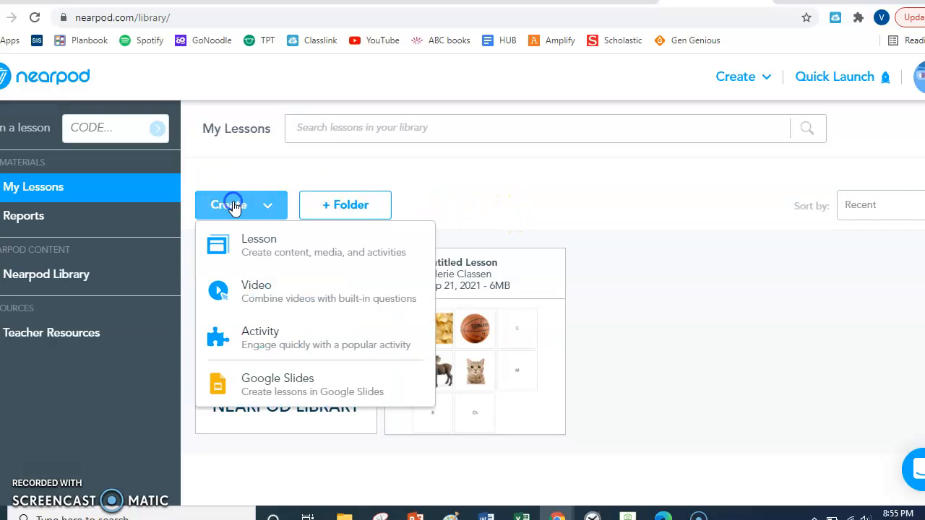
pyautogui.click(258, 237)
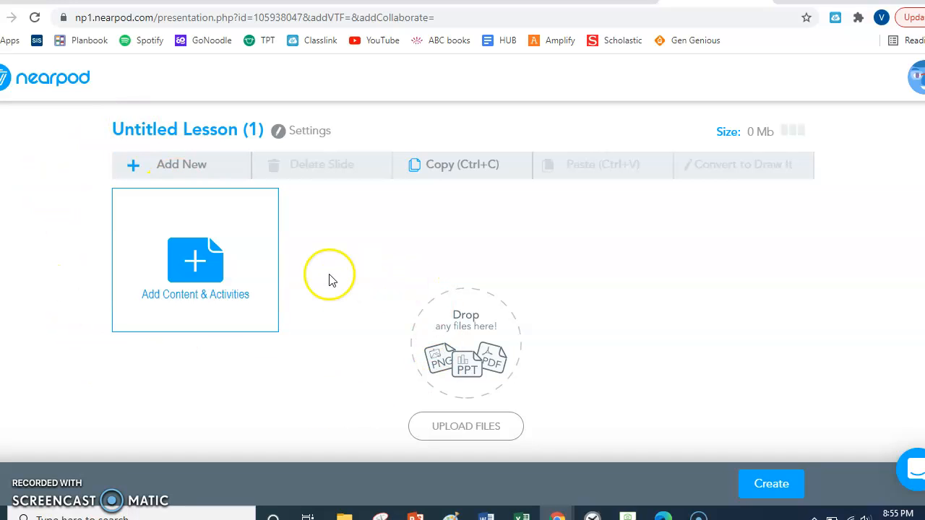
pyautogui.click(194, 258)
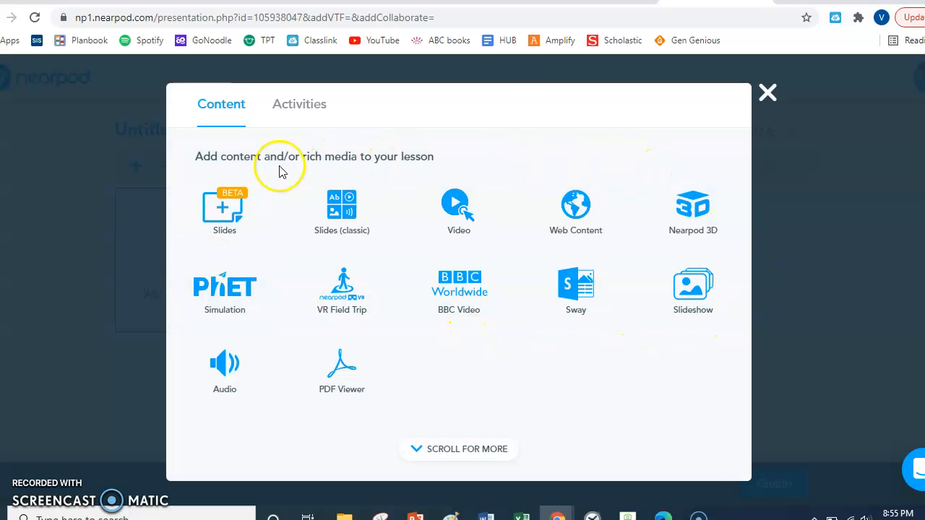
pyautogui.click(455, 451)
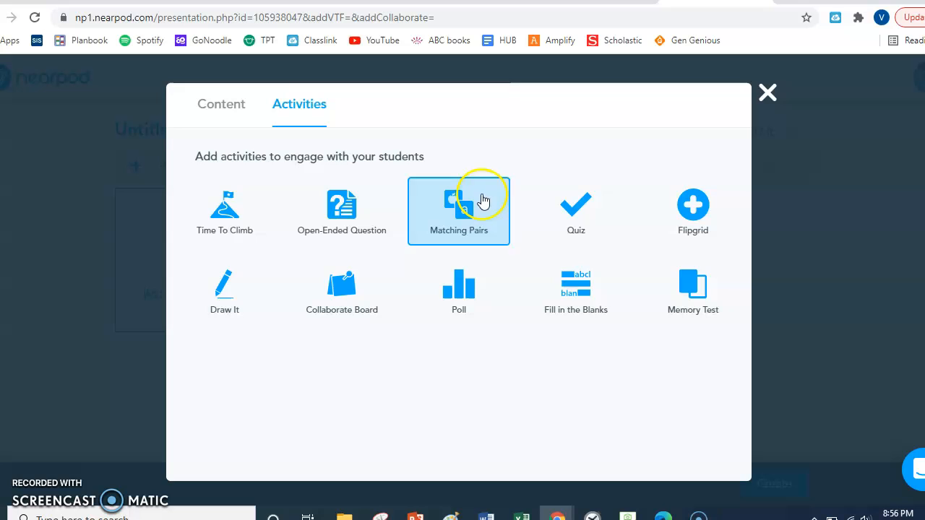
pyautogui.click(580, 216)
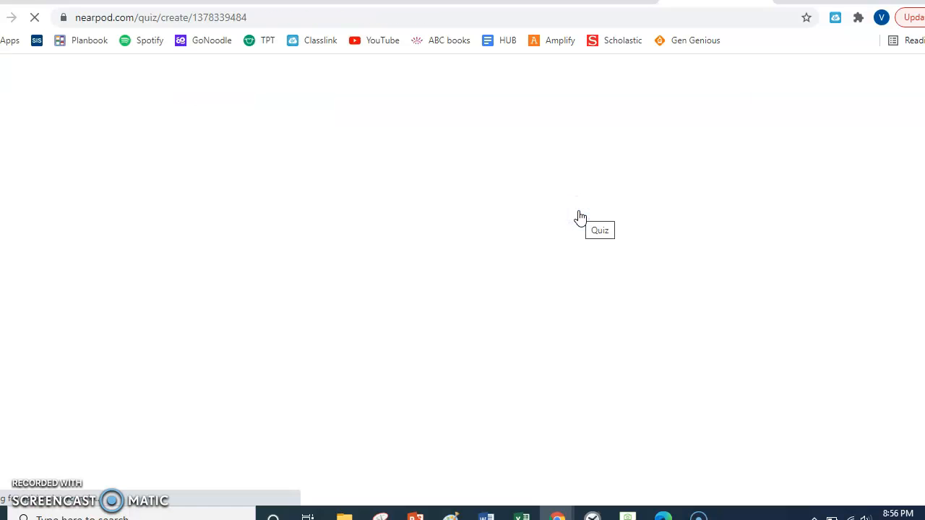
pyautogui.click(578, 215)
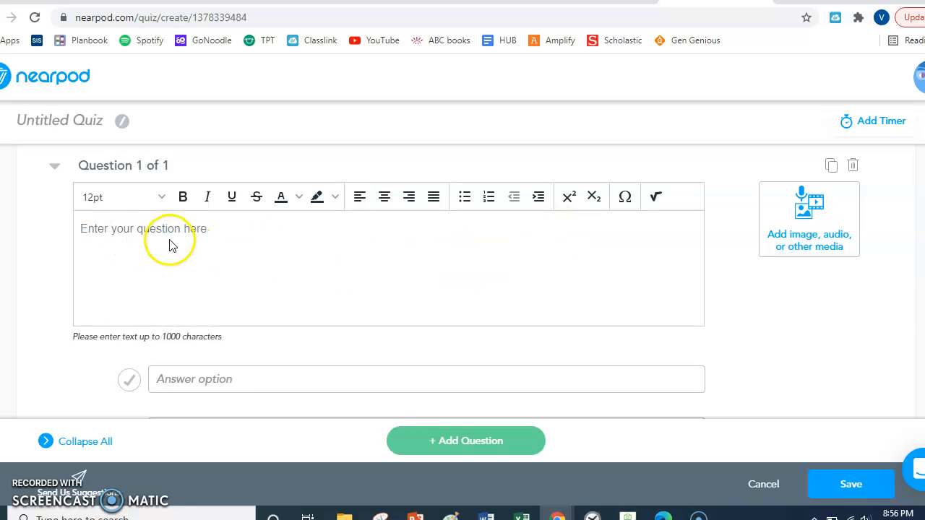
# Step: Write the first quiz question as 3+4= with the answer options 6, 7, 8 and 9
pyautogui.click(171, 231)
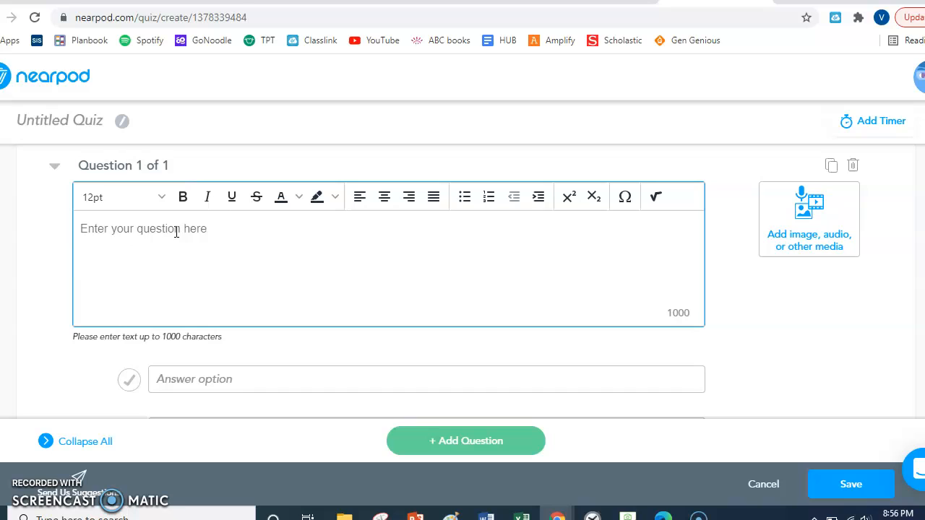
pyautogui.write('3+4=')
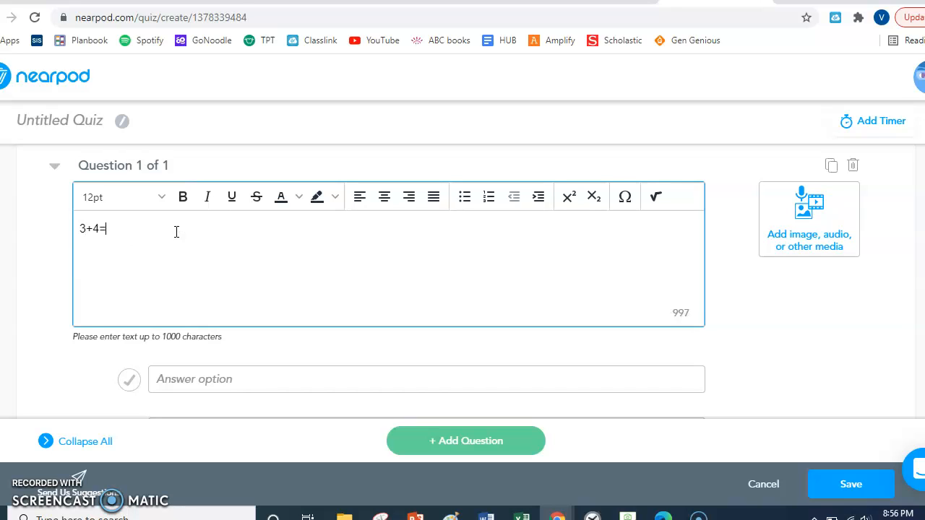
pyautogui.scroll(-2, 210, 293)
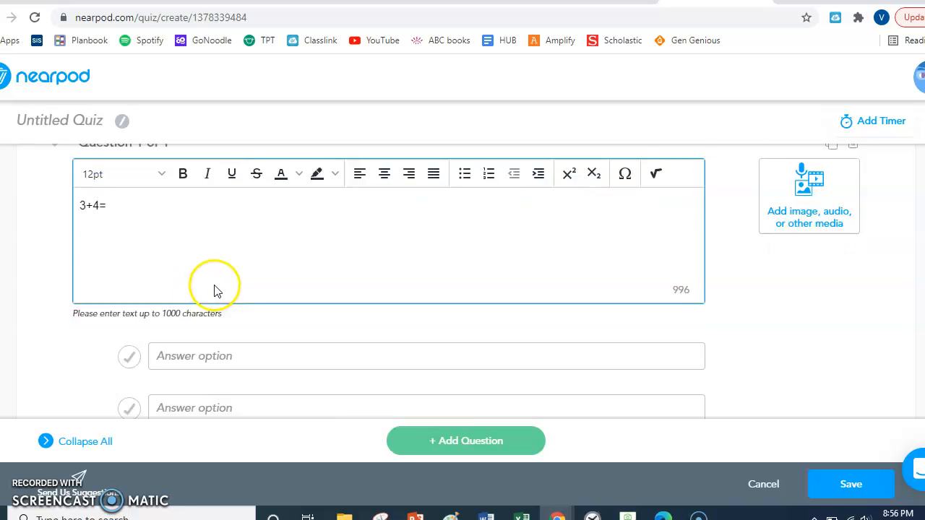
pyautogui.click(211, 275)
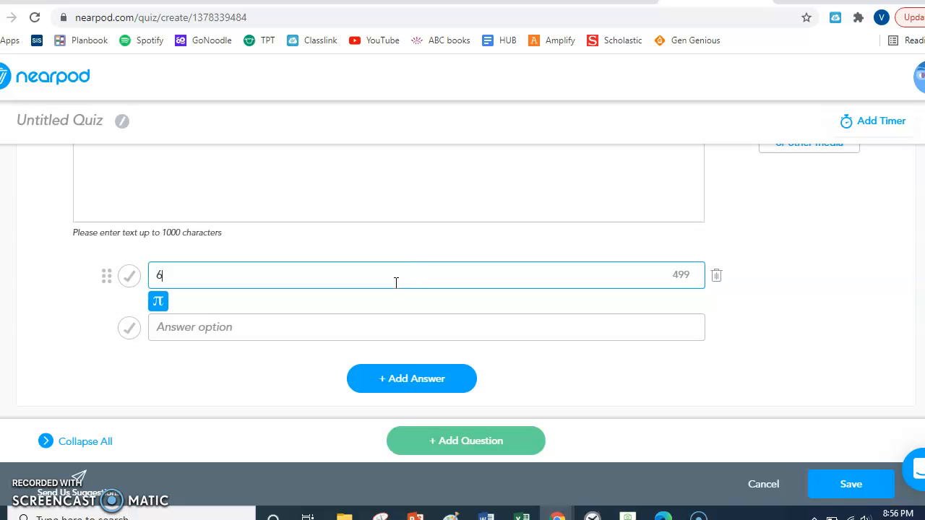
pyautogui.click(354, 327)
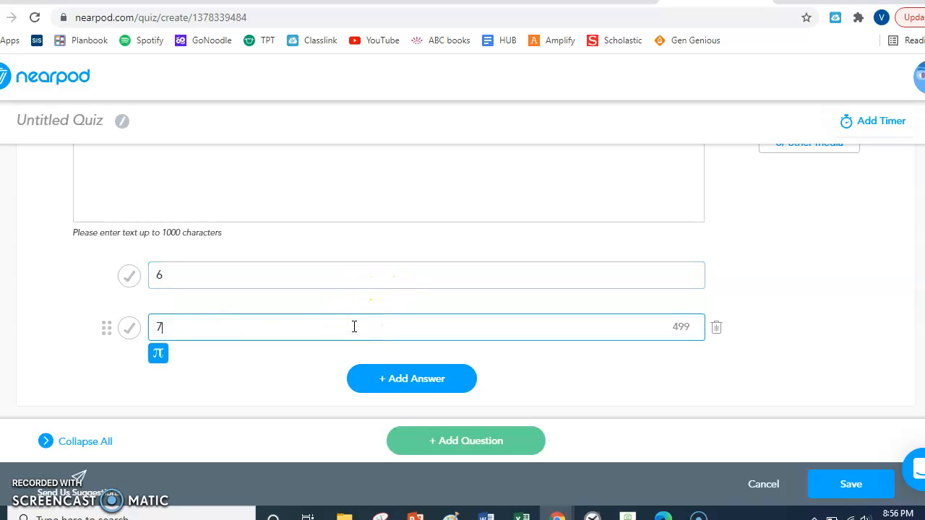
pyautogui.click(367, 378)
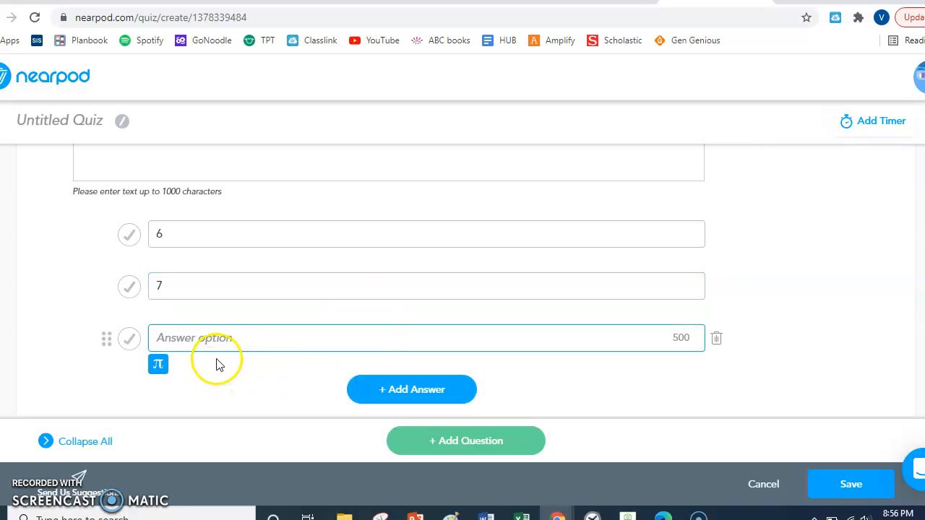
pyautogui.write('8')
pyautogui.click(385, 389)
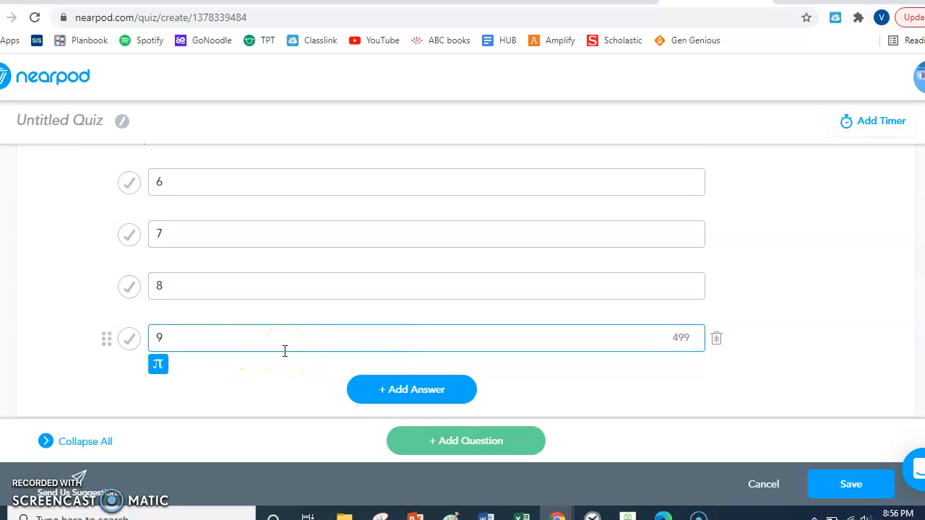
# Step: Add a second quiz question, 8+5=, with the answer options 12, 13, 14 and 15, plus a blank third question
pyautogui.click(498, 444)
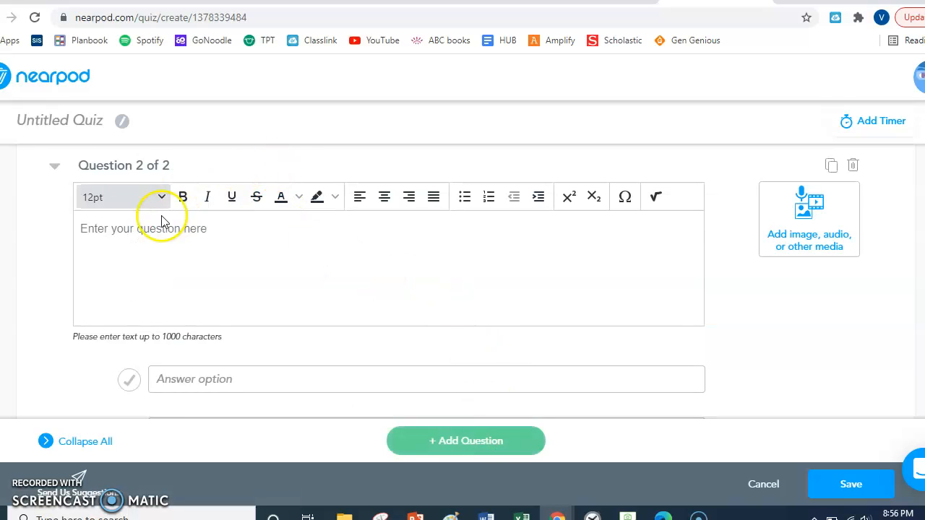
pyautogui.click(198, 237)
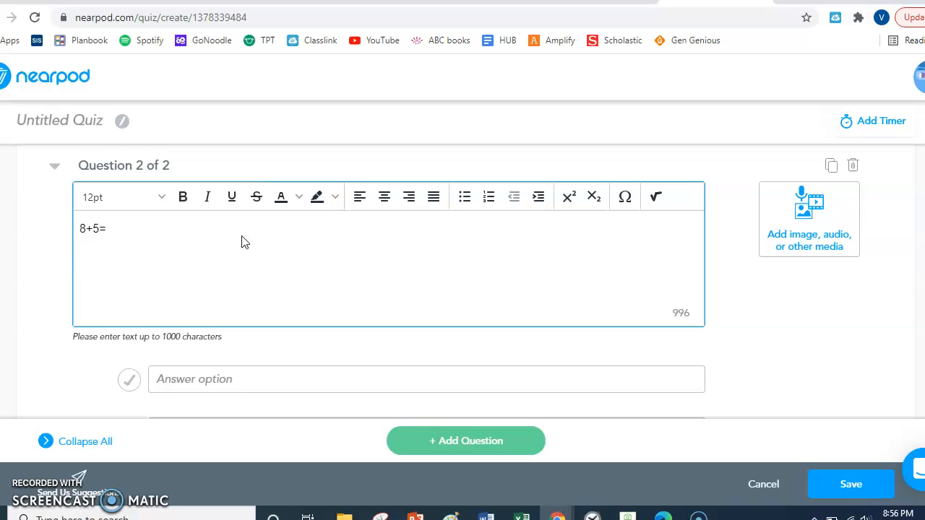
pyautogui.click(232, 378)
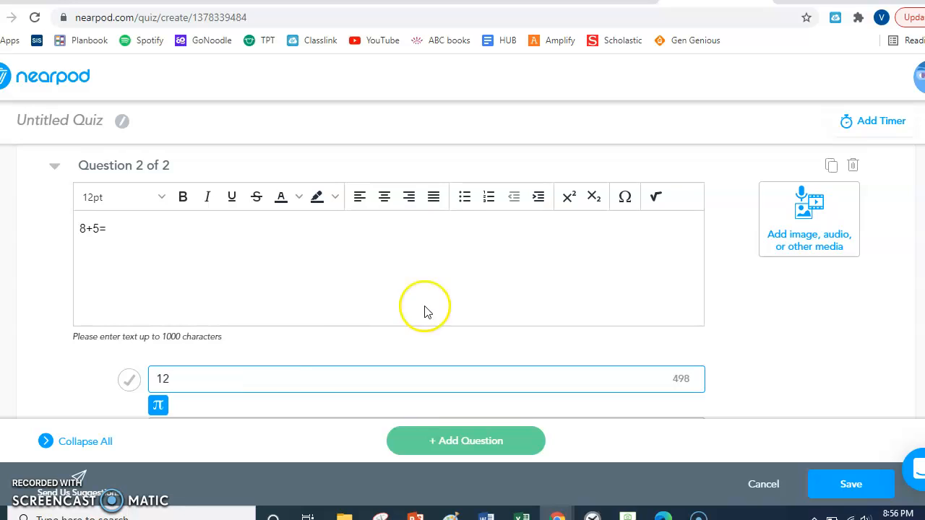
pyautogui.scroll(-2, 291, 279)
pyautogui.click(226, 329)
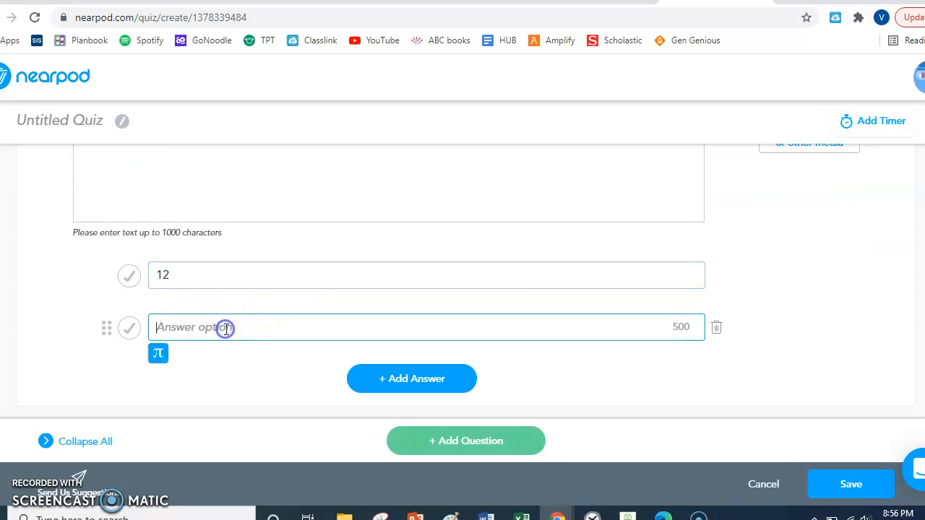
pyautogui.click(409, 379)
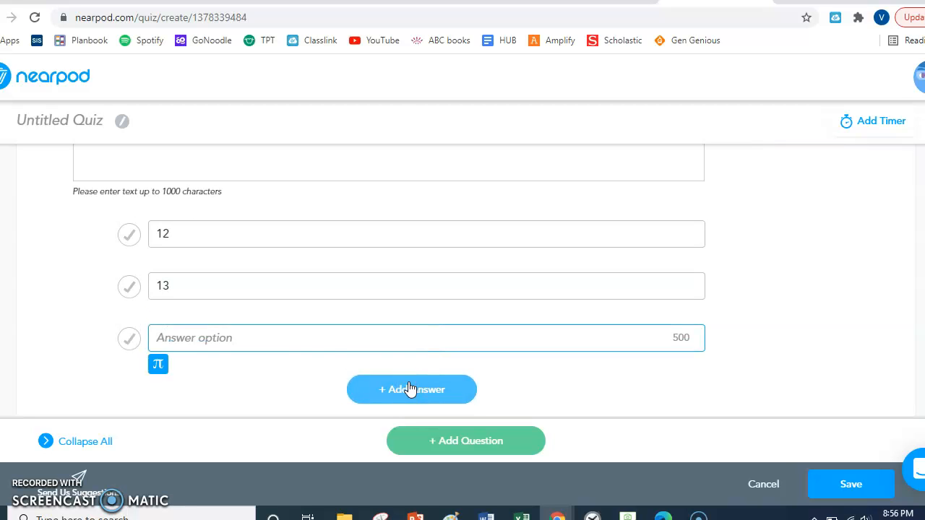
pyautogui.click(154, 337)
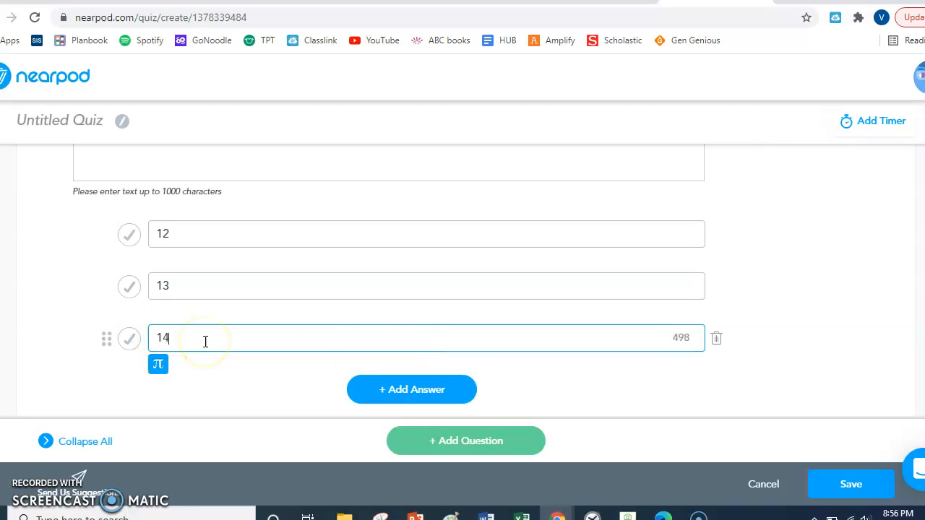
pyautogui.click(371, 394)
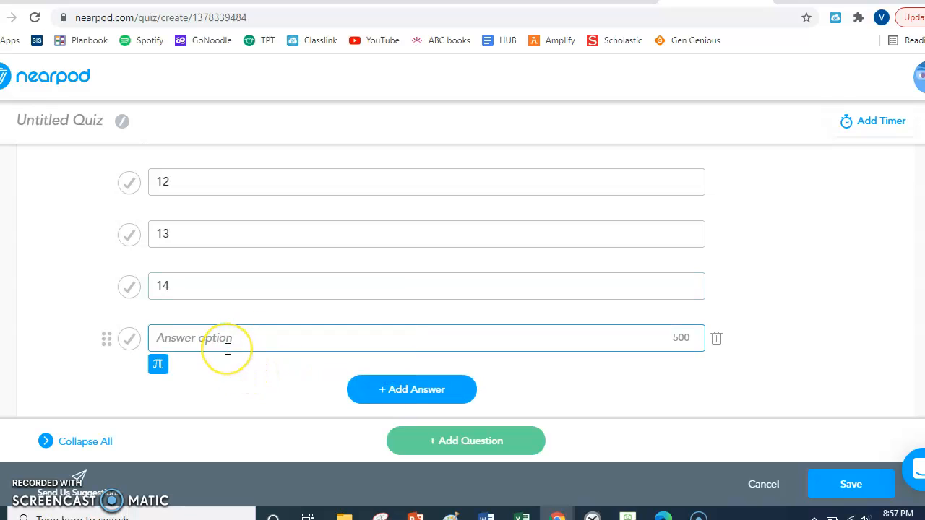
pyautogui.click(468, 447)
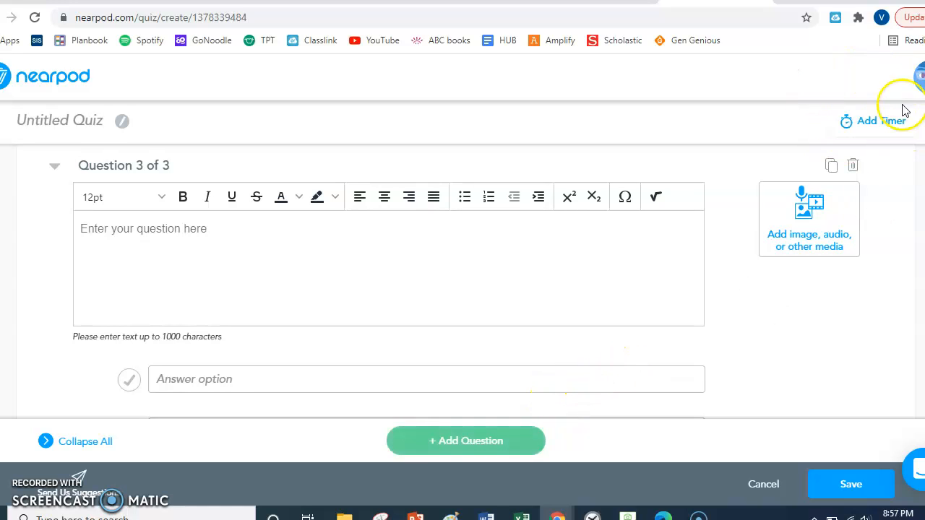
# Step: Search web images for Math as media for the third question, and close the image picker without choosing one
pyautogui.click(830, 226)
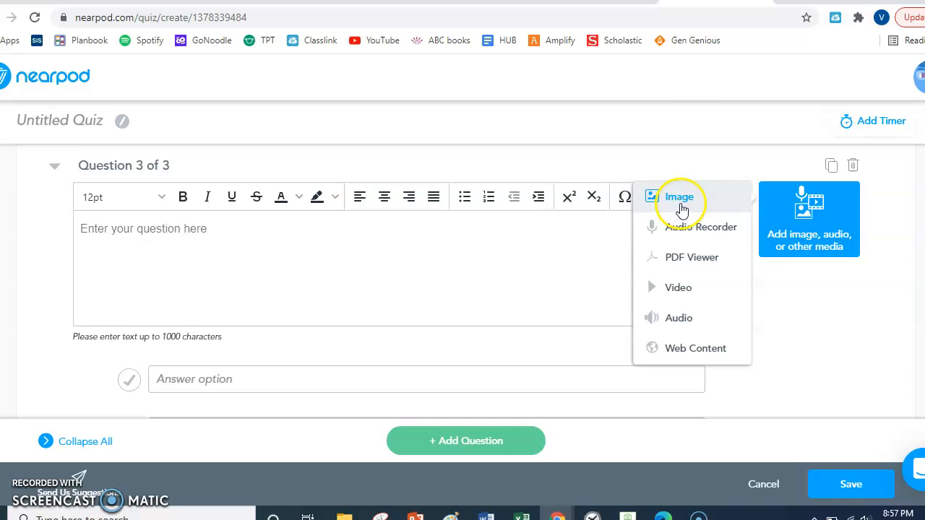
pyautogui.click(681, 206)
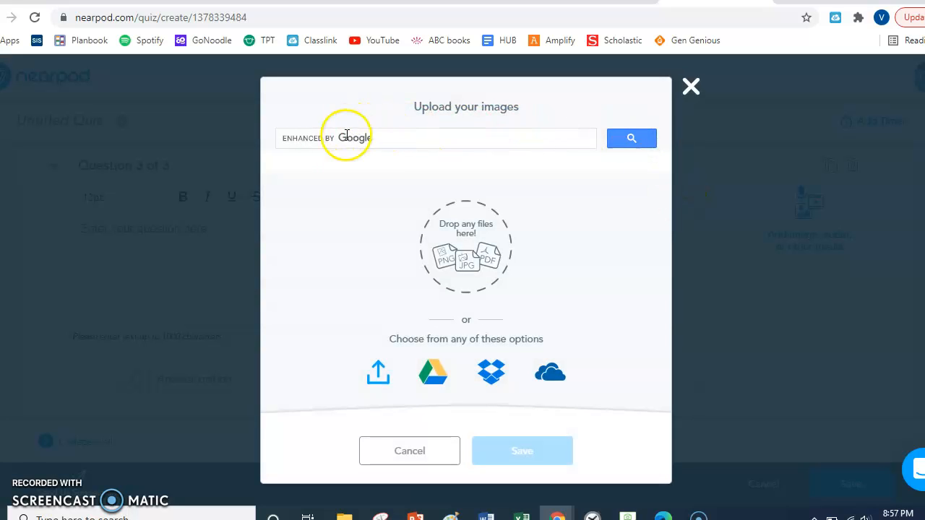
pyautogui.click(374, 139)
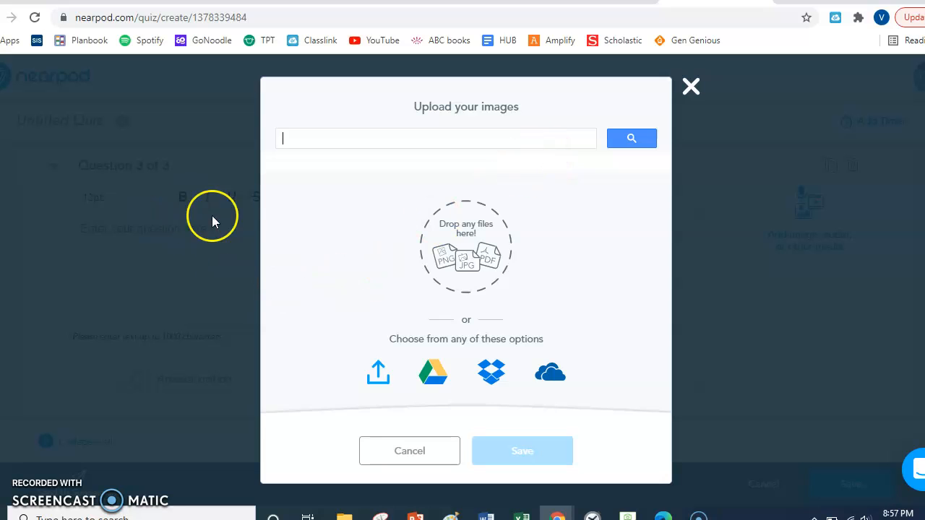
pyautogui.write('Math')
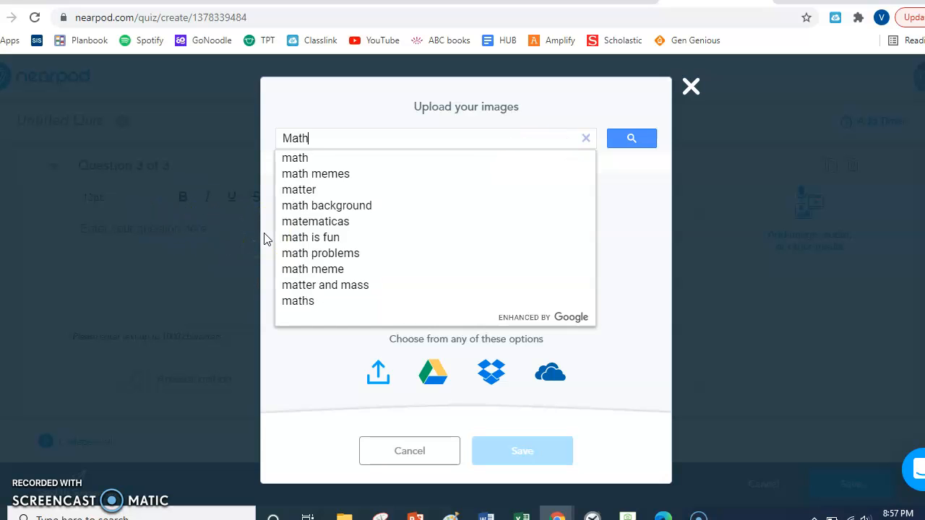
pyautogui.press('Return')
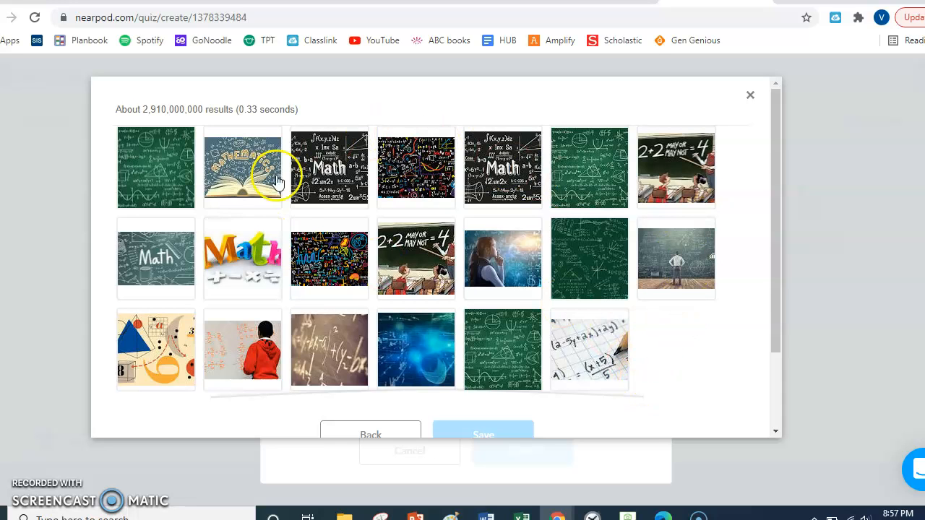
pyautogui.scroll(-3, 419, 325)
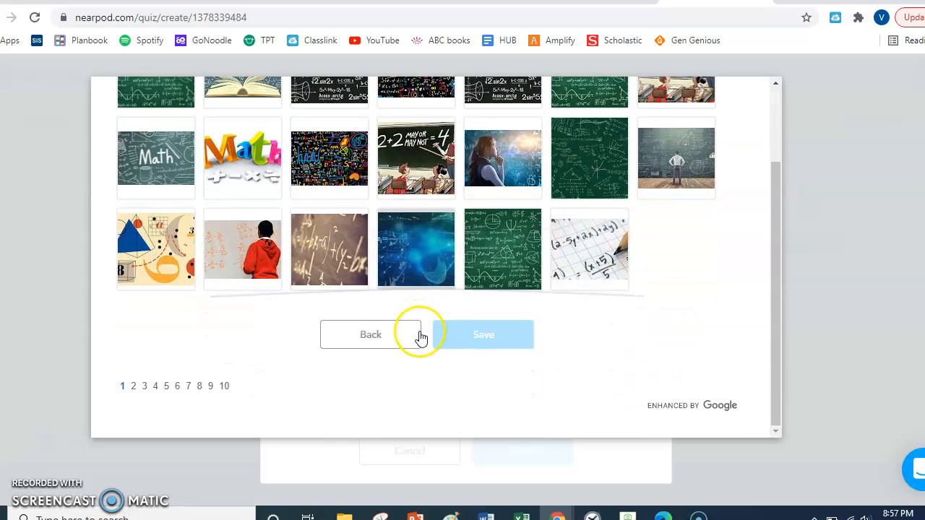
pyautogui.scroll(3, 497, 221)
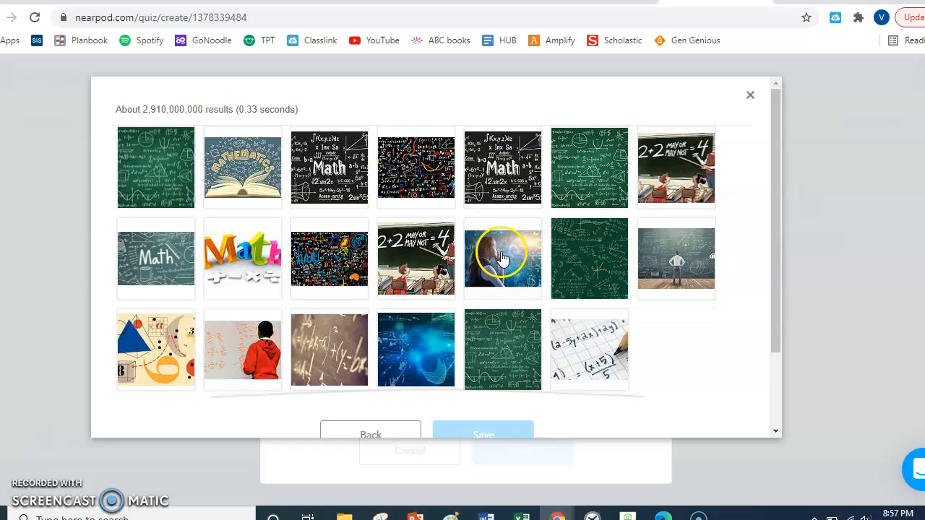
pyautogui.click(750, 94)
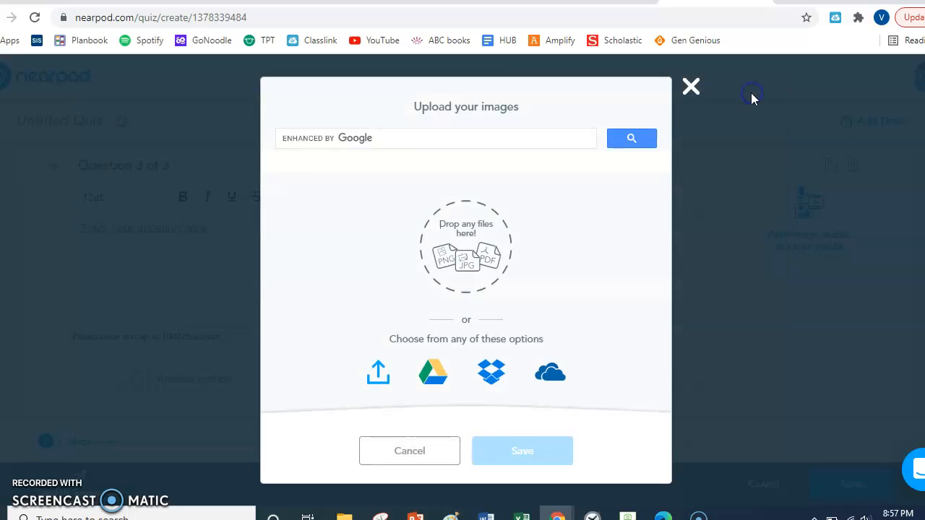
pyautogui.click(690, 87)
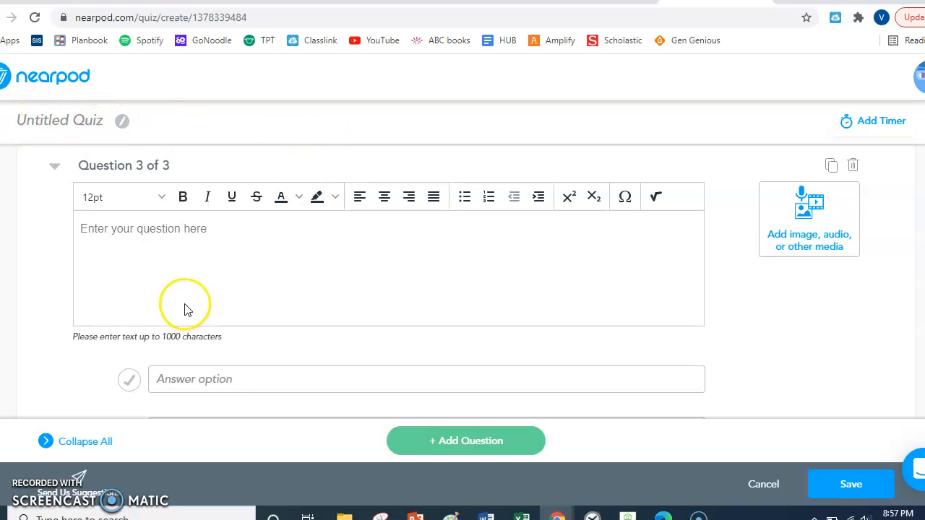
# Step: Look back over the quiz answers and save the quiz into the lesson
pyautogui.scroll(-2, 185, 310)
pyautogui.scroll(4, 185, 309)
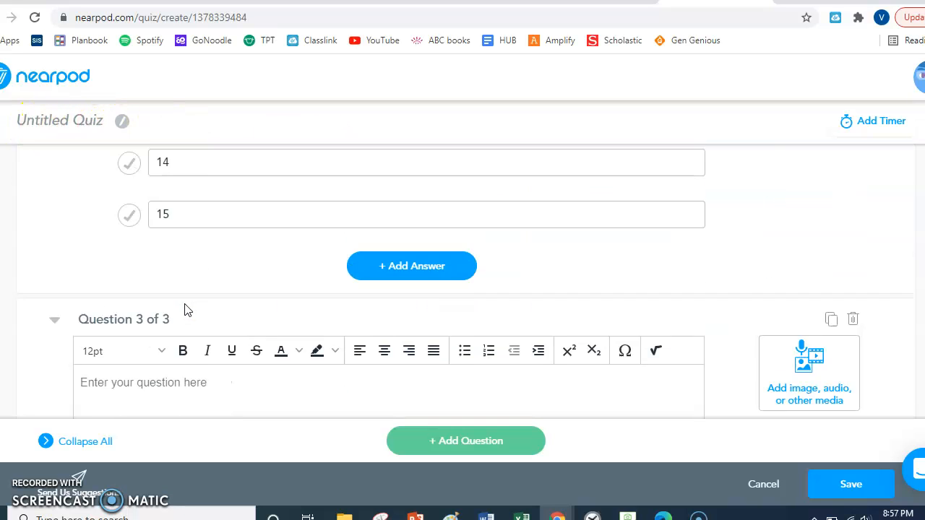
pyautogui.click(863, 491)
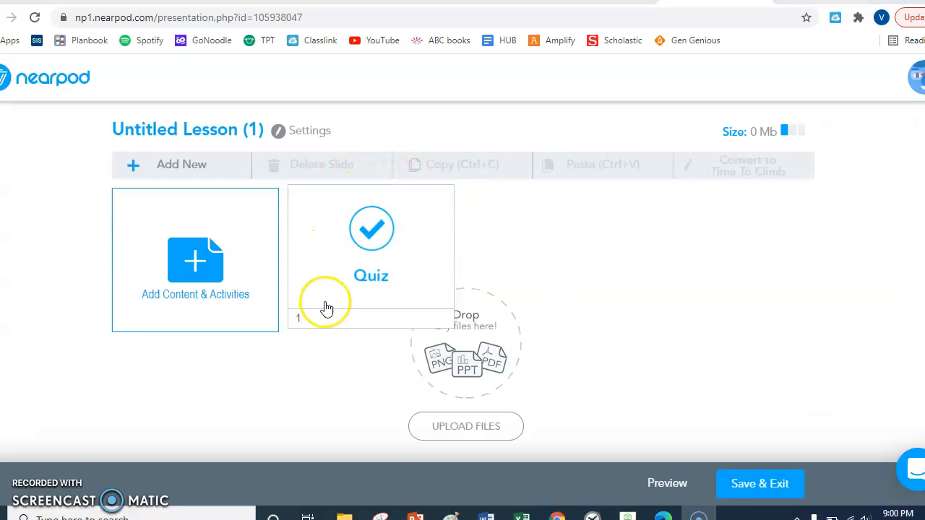
pyautogui.moveTo(382, 308); pyautogui.dragTo(388, 271)
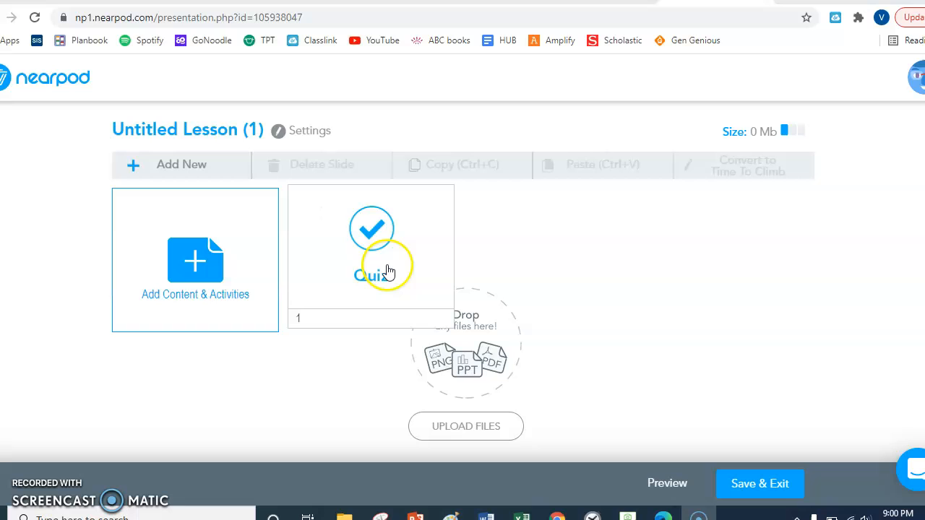
# Step: Start a video slide for the lesson and search the Video Library for math videos filtered to 1st grade
pyautogui.click(186, 263)
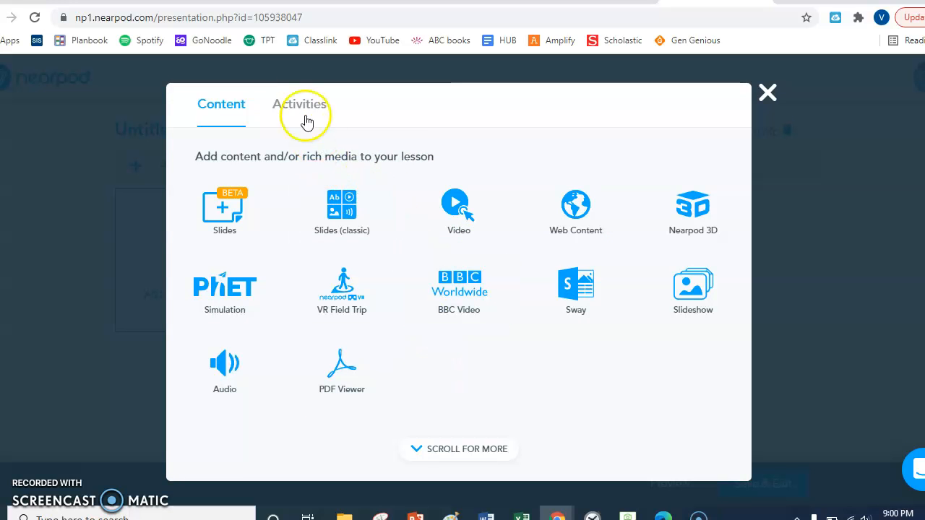
pyautogui.click(455, 222)
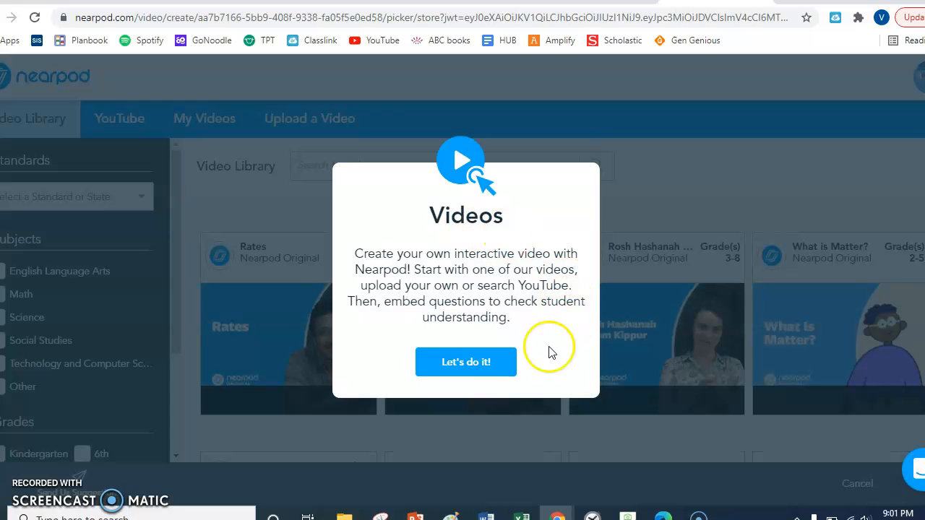
pyautogui.click(485, 363)
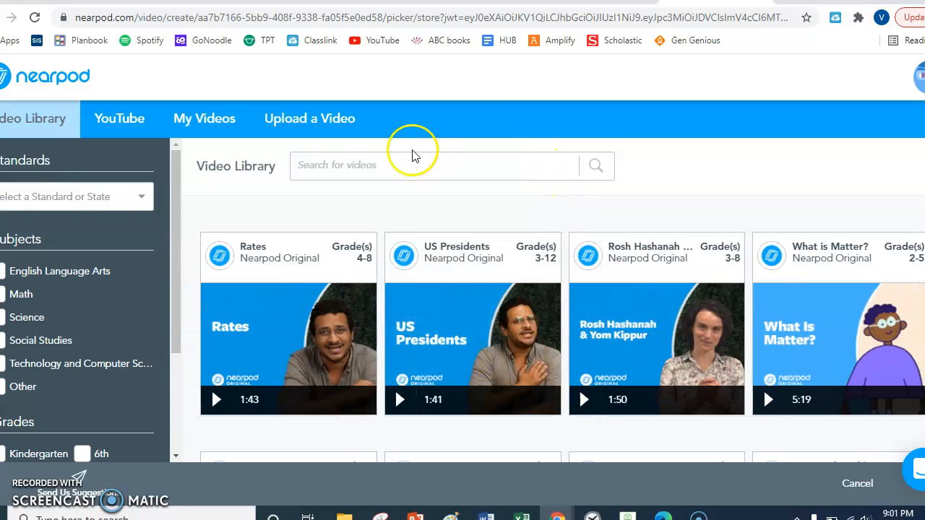
pyautogui.click(362, 168)
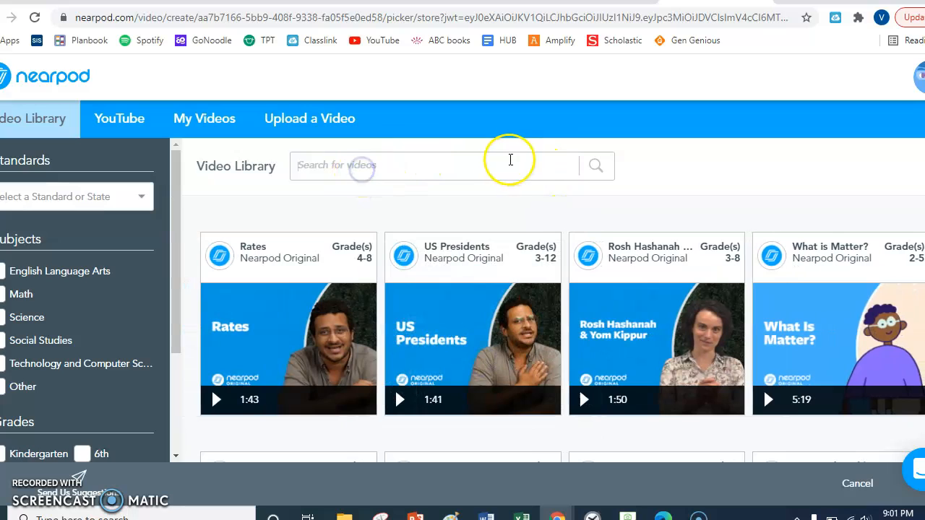
pyautogui.write('math')
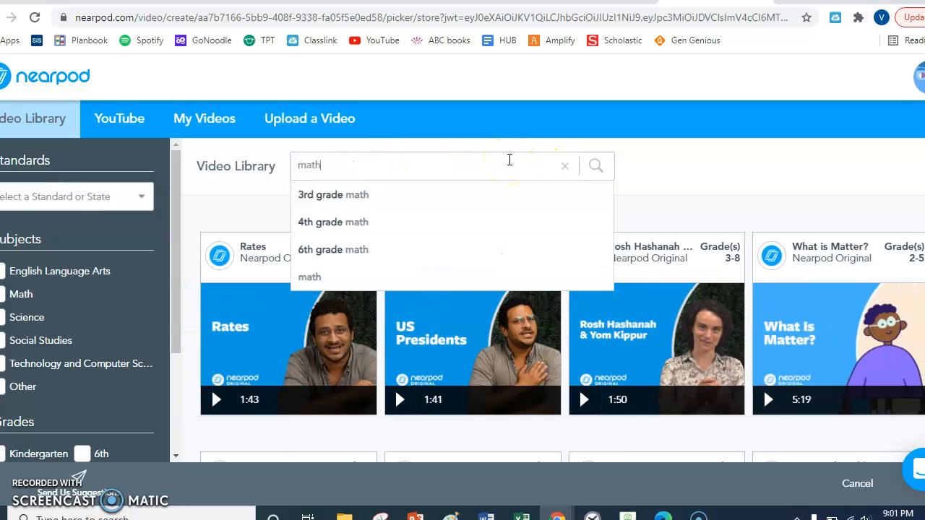
pyautogui.press('Return')
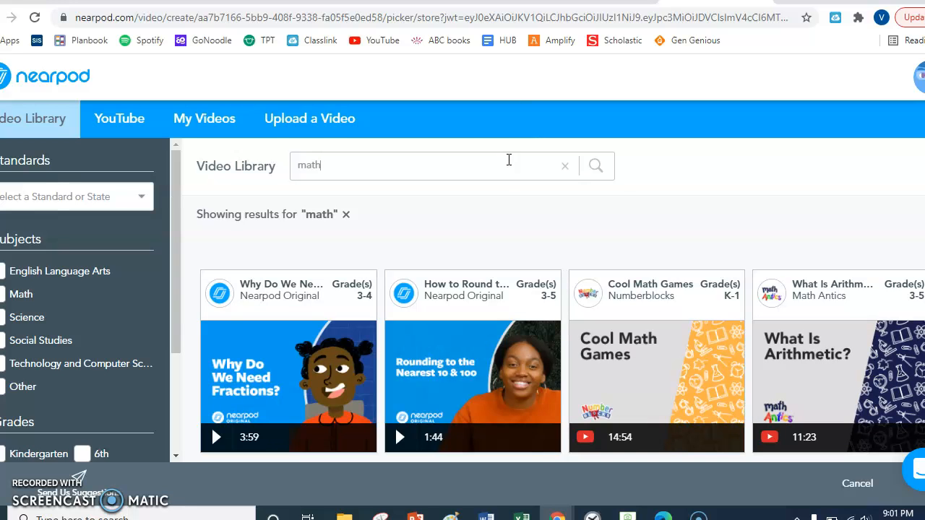
pyautogui.scroll(-3, 77, 286)
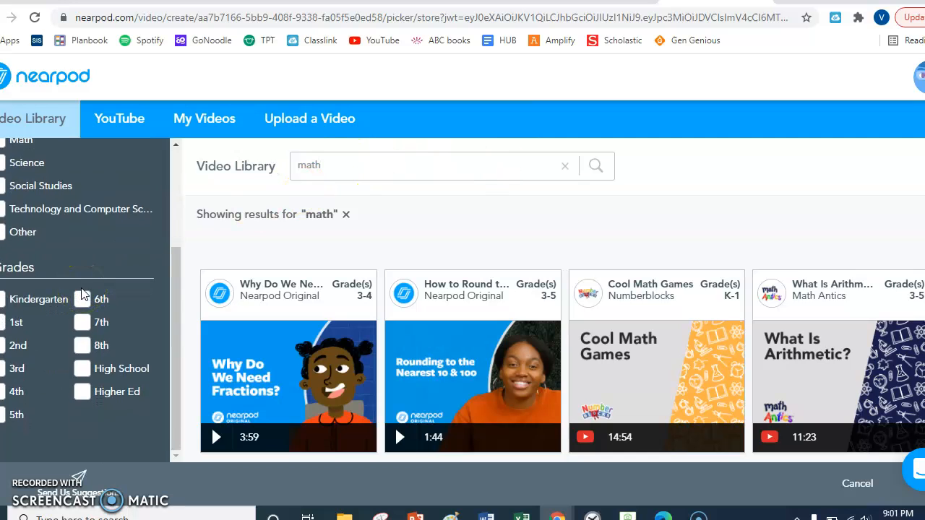
pyautogui.click(4, 324)
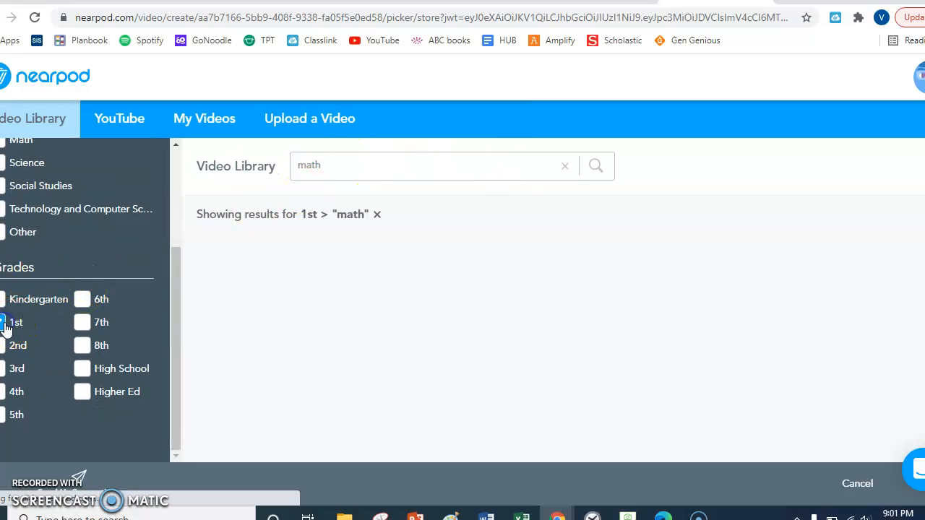
pyautogui.moveTo(483, 311)
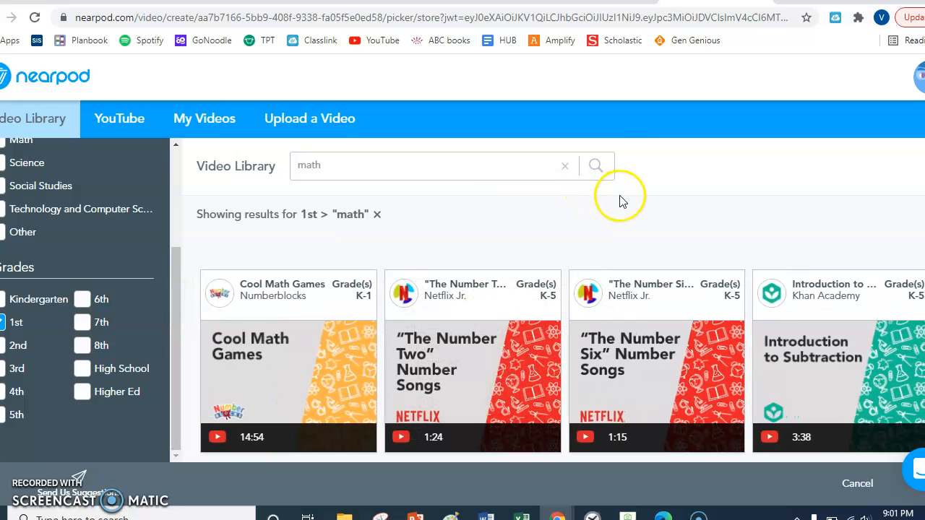
# Step: Add the Khan Academy video Introduction to Subtraction to the lesson, and save and exit the lesson
pyautogui.click(844, 351)
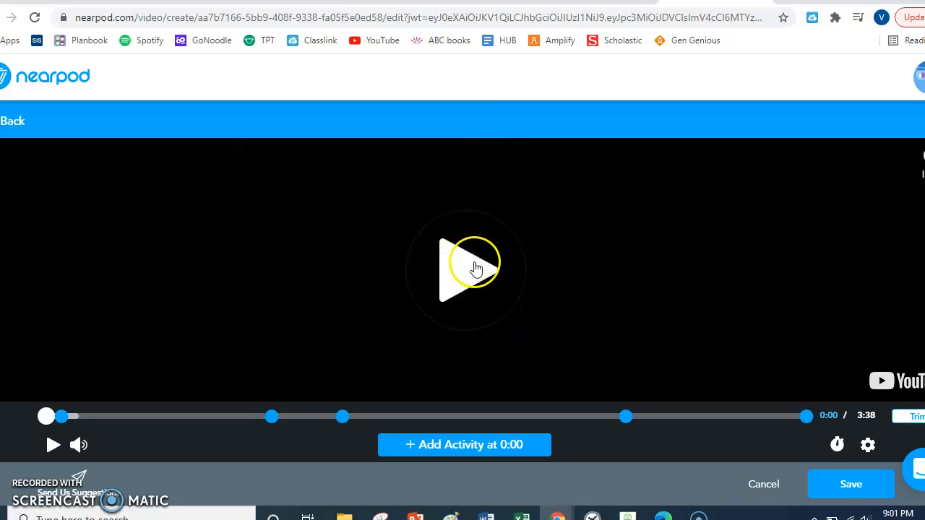
pyautogui.click(842, 490)
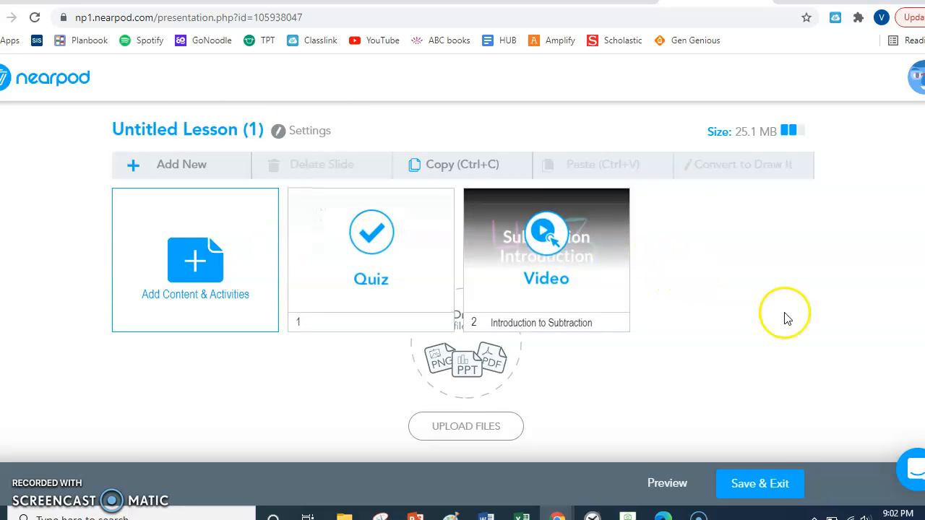
pyautogui.click(793, 490)
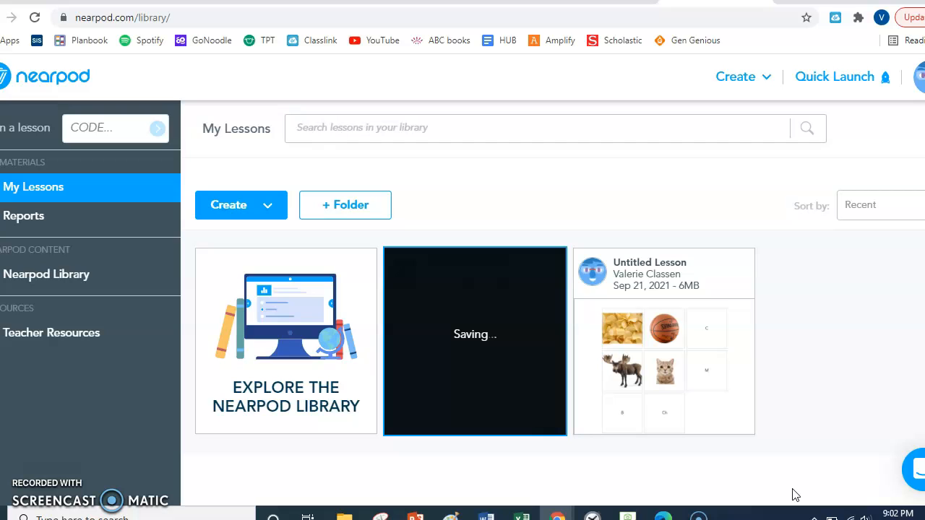
# Step: Dismiss the Quick Launch introduction and start creating an Open Ended Question through Quick Launch
pyautogui.click(850, 84)
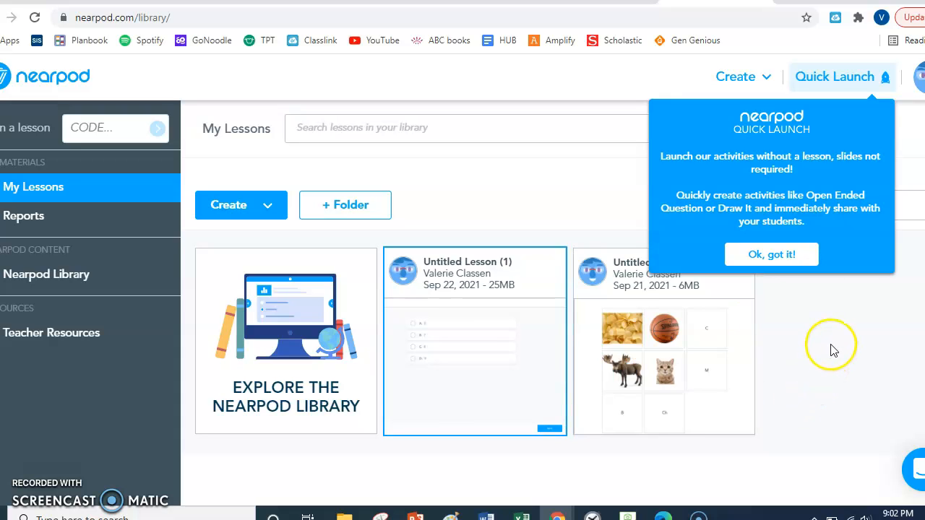
pyautogui.click(775, 255)
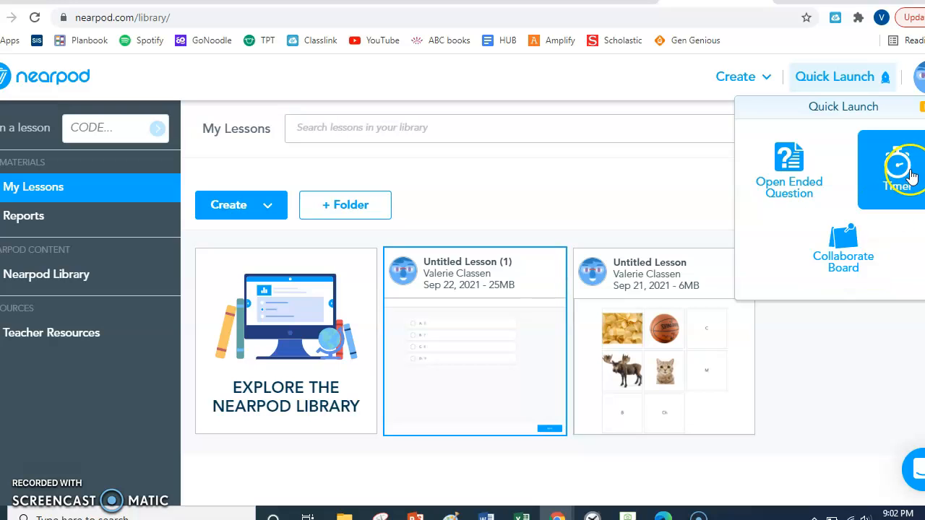
pyautogui.click(767, 164)
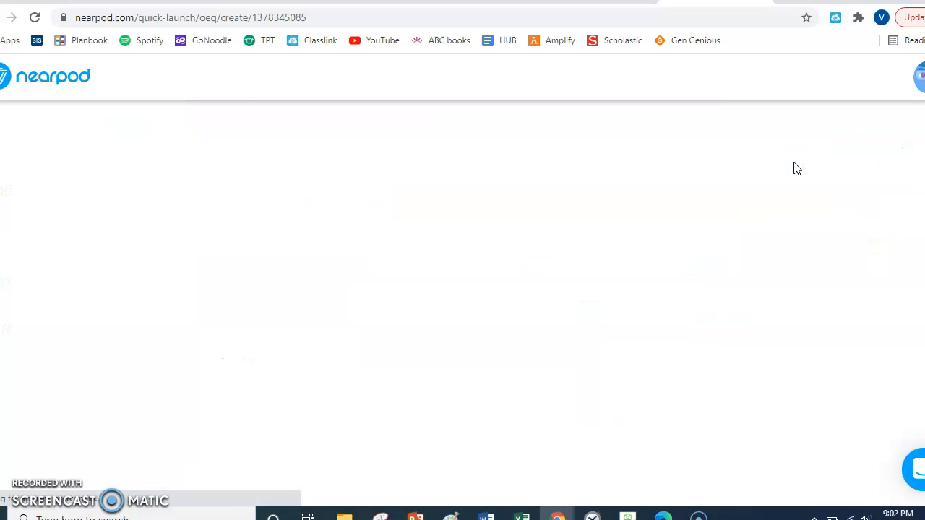
# Step: Quick-launch the open ended question "How are you feeling today?", dismiss the join code window, and leave the live session
pyautogui.click(280, 174)
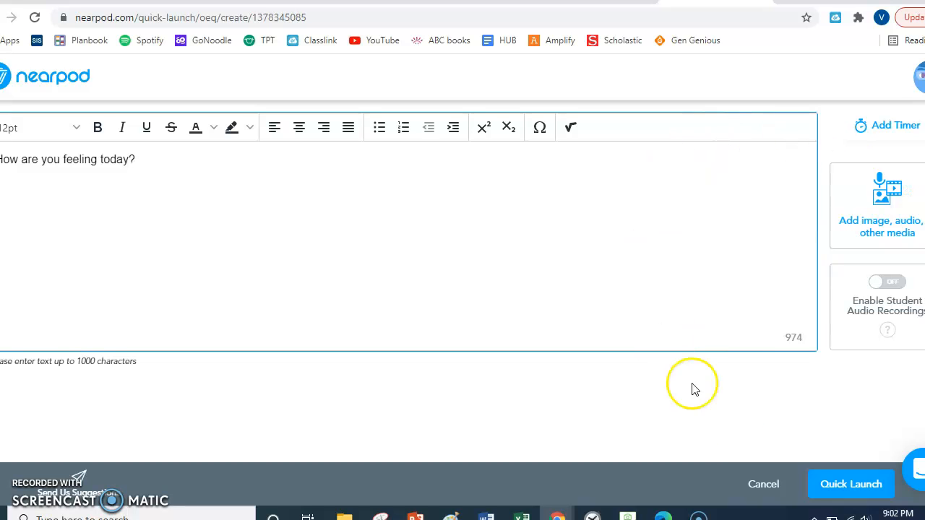
pyautogui.click(859, 492)
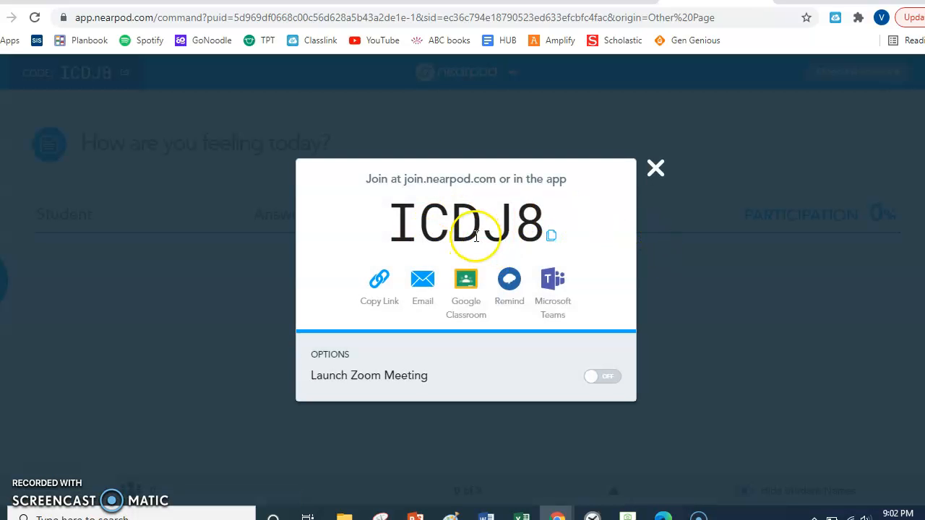
pyautogui.click(655, 169)
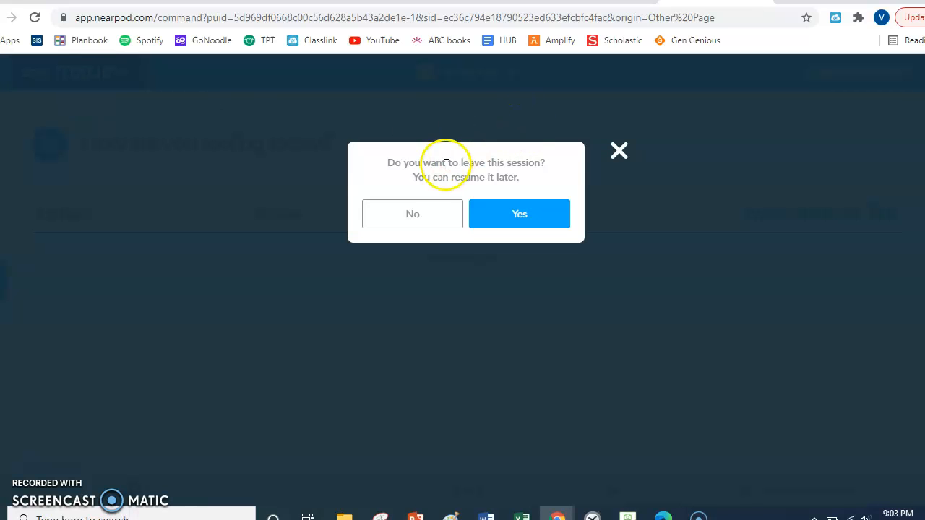
pyautogui.click(523, 215)
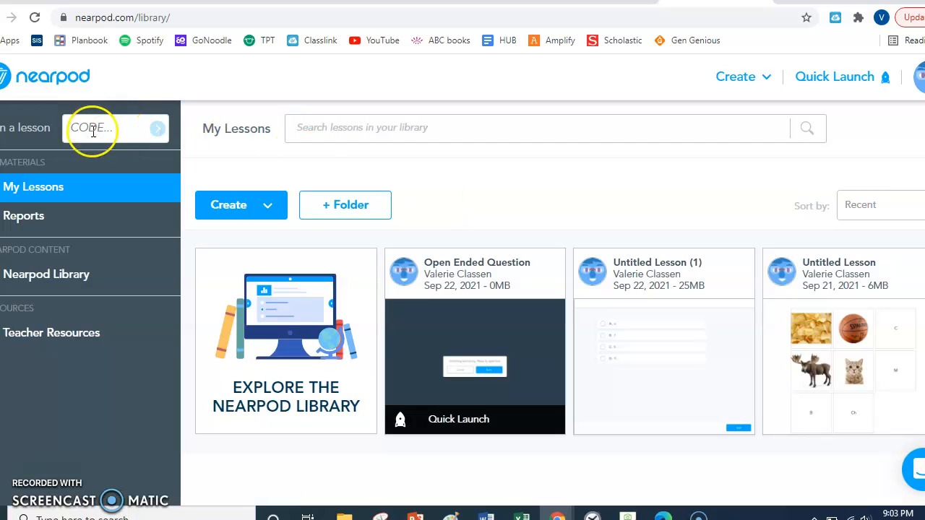
# Step: Browse the Nearpod Library's featured collections and its standard, subject and grade filters, and return to My Lessons
pyautogui.click(64, 285)
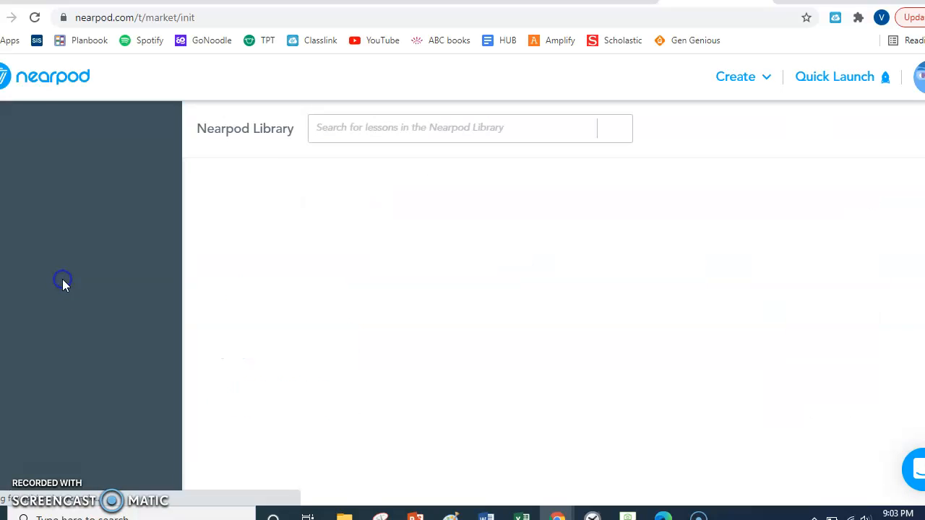
pyautogui.scroll(-5, 513, 381)
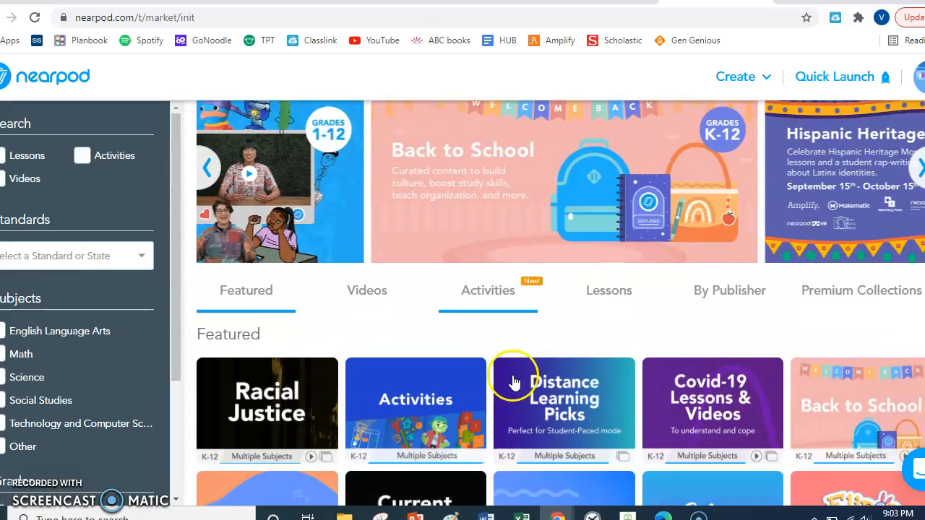
pyautogui.scroll(-2, 459, 389)
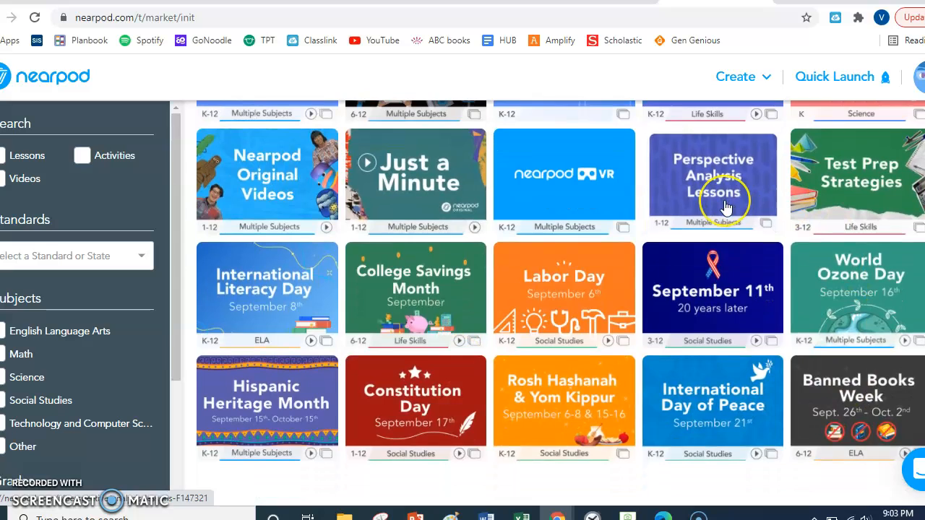
pyautogui.scroll(2, 712, 207)
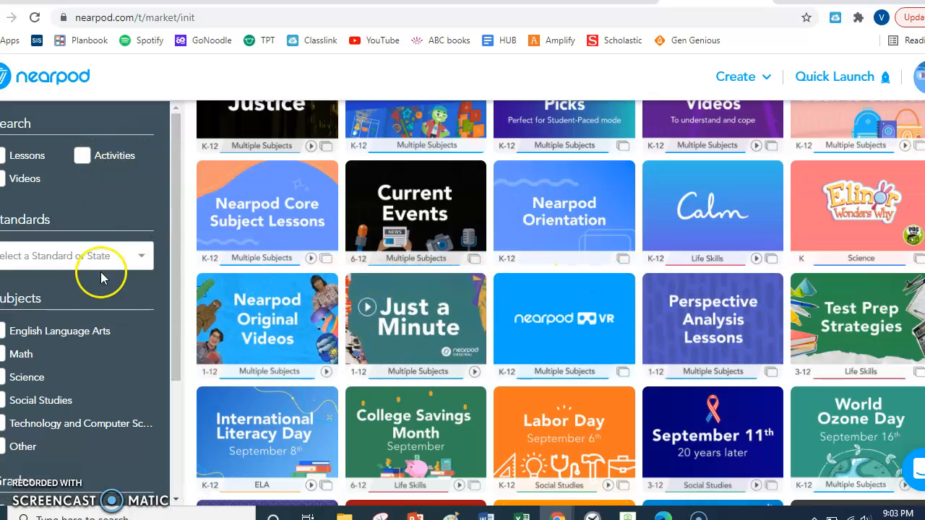
pyautogui.scroll(-1, 85, 355)
pyautogui.scroll(-1, 86, 354)
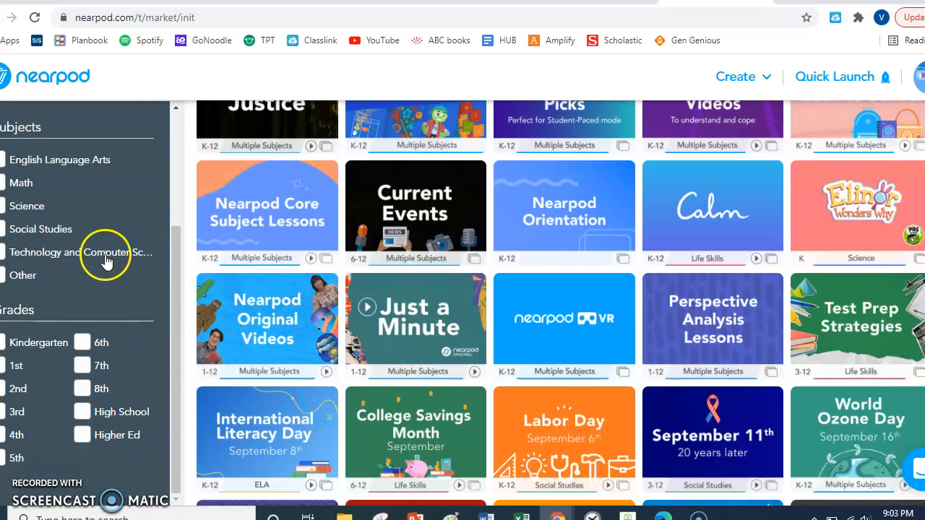
pyautogui.scroll(2, 105, 256)
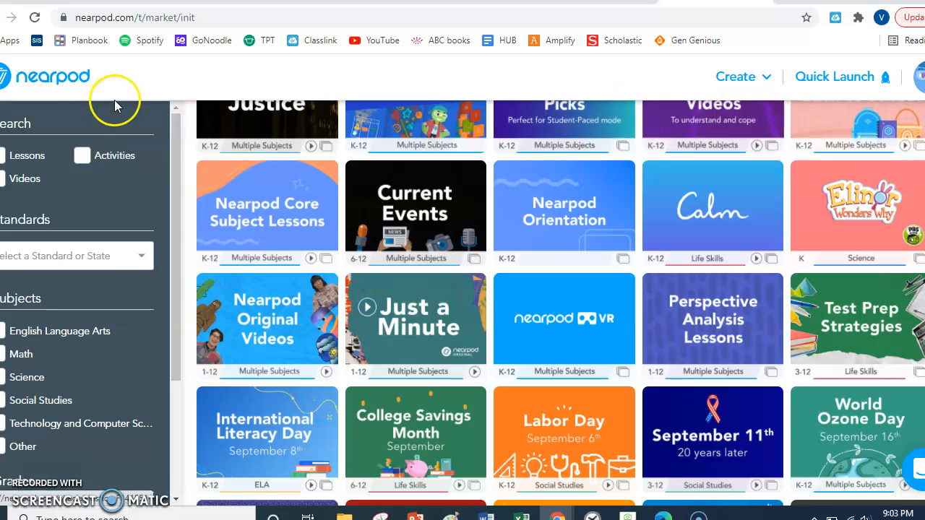
pyautogui.click(48, 82)
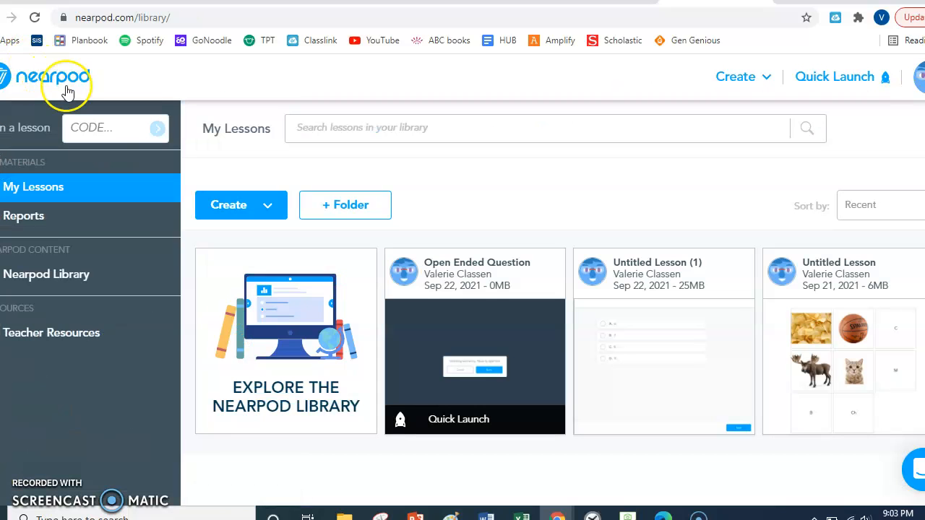
# Step: Check the storage use in the account overview and open the Lesson Settings
pyautogui.click(918, 81)
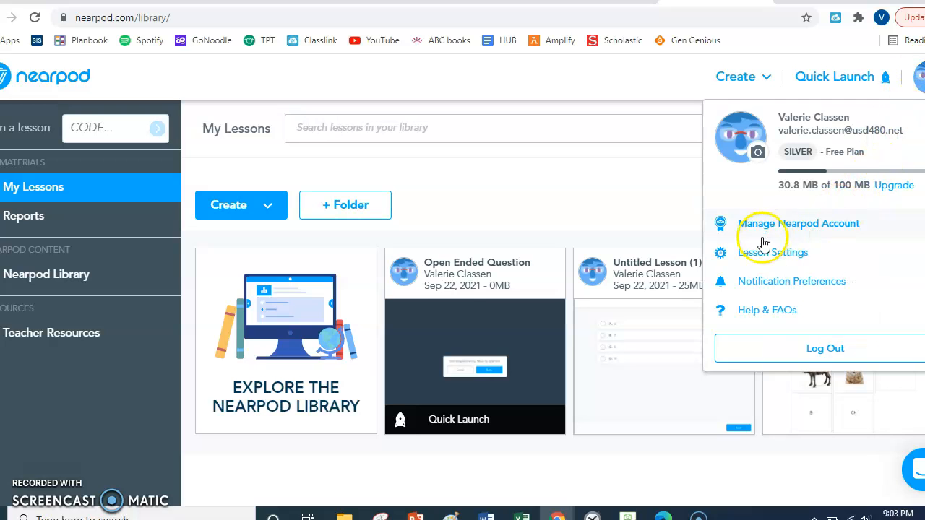
pyautogui.click(810, 258)
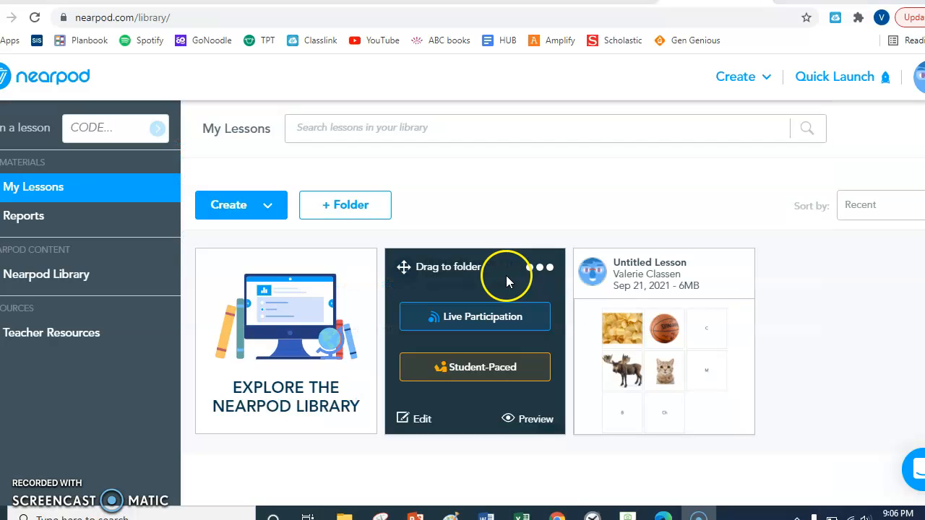
# Step: Delete the lesson Untitled Lesson (1) from My Lessons and confirm the deletion
pyautogui.click(538, 270)
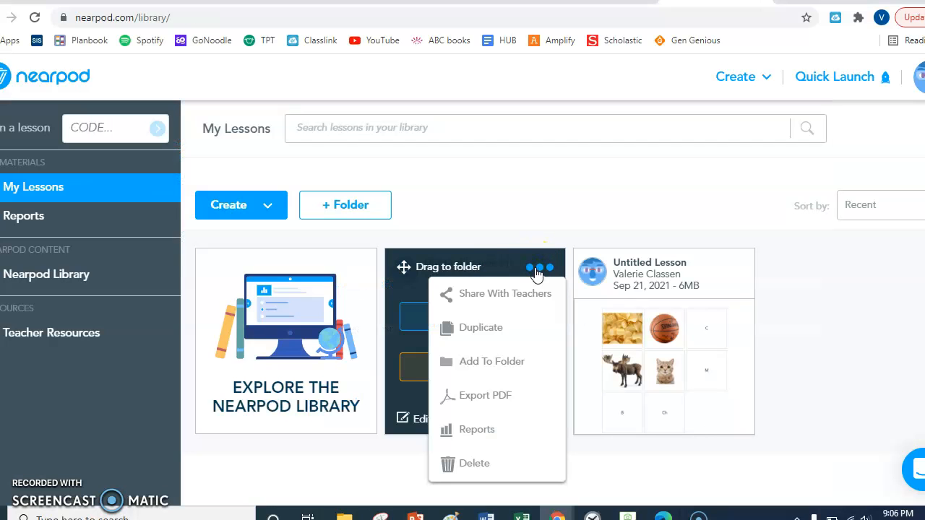
pyautogui.click(476, 464)
pyautogui.click(523, 326)
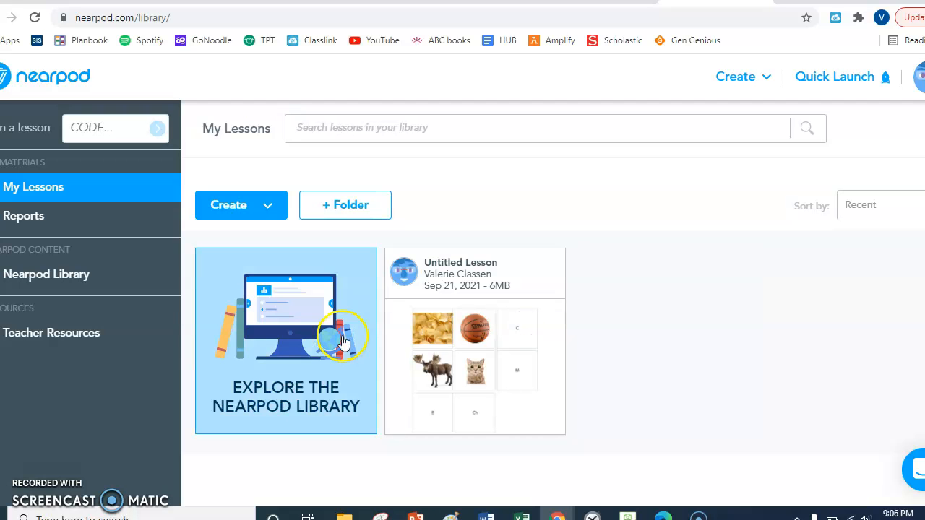
# Step: Open the account's Lesson Settings to check the storage used, and return to My Lessons
pyautogui.click(918, 78)
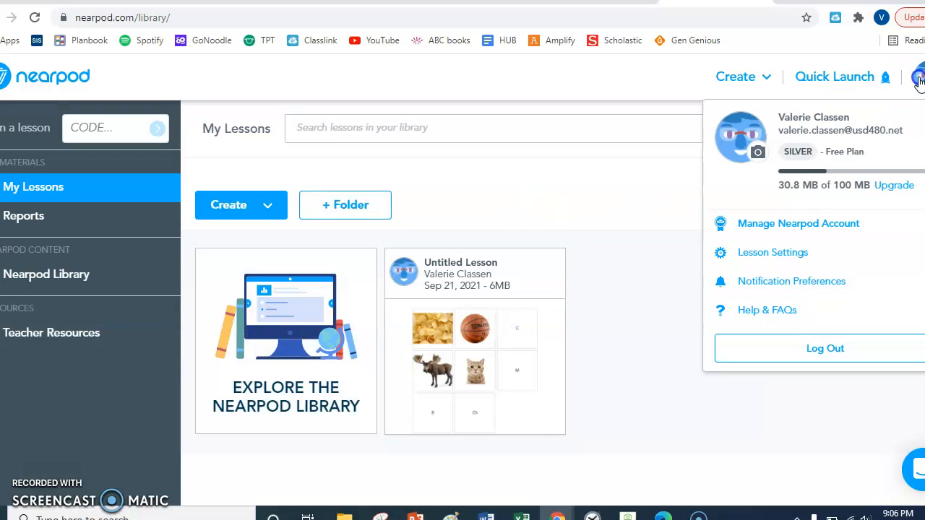
pyautogui.click(767, 256)
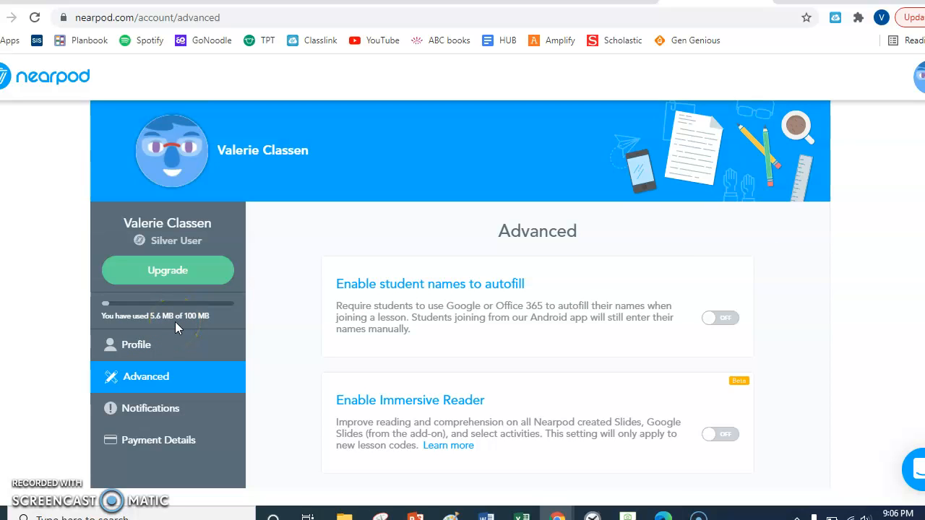
pyautogui.click(119, 291)
pyautogui.click(59, 83)
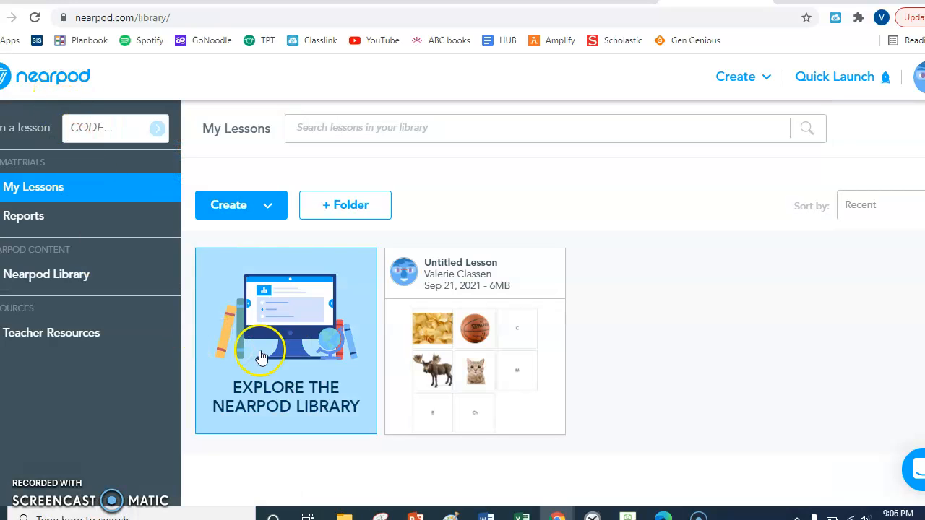